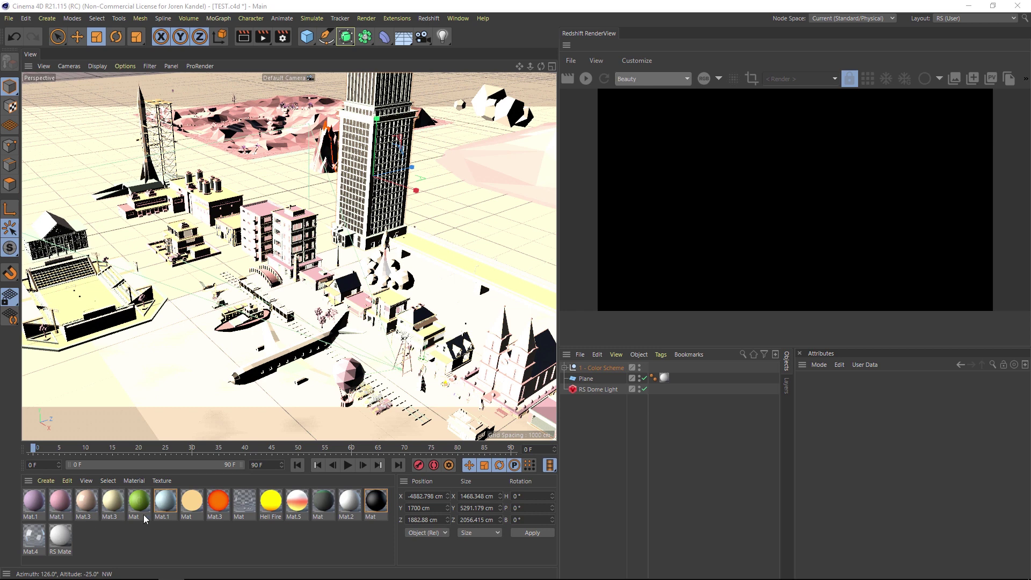
Step: Delete the scene's existing materials, keeping only Mat.4 and the RS material
drag(52, 543, 348, 504)
alt+drag(347, 507, 324, 503)
alt+drag(322, 506, 219, 502)
alt+drag(194, 503, 29, 515)
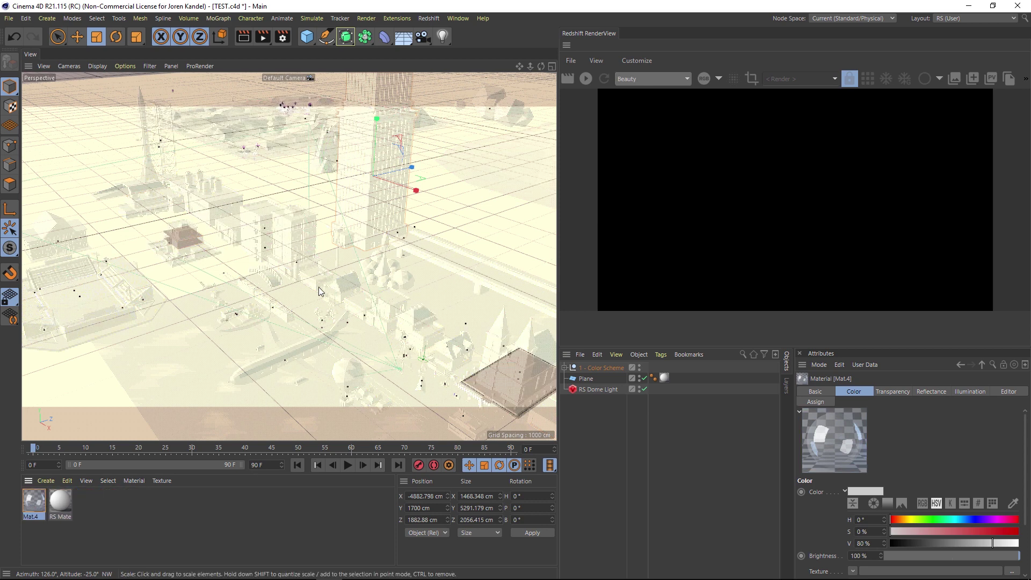
Step: Create a new default material and assign a Gradient shader to its color texture
double_click(110, 511)
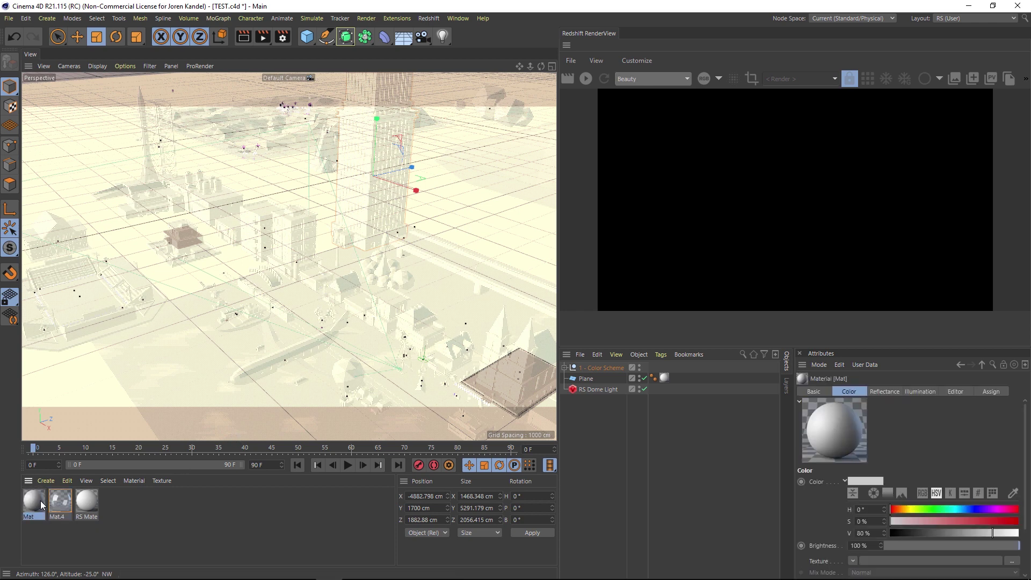
double_click(33, 499)
drag(349, 92, 408, 101)
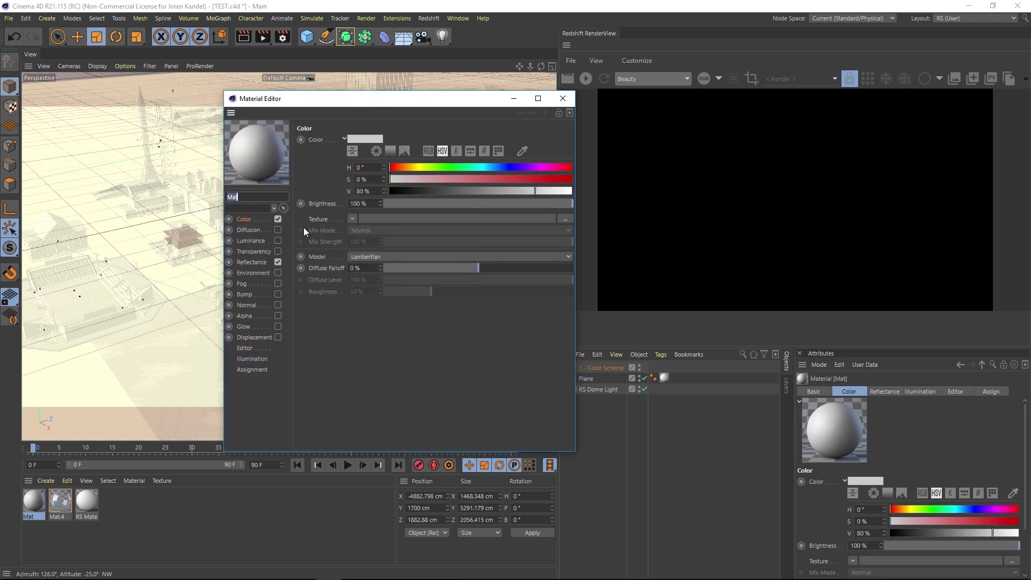
click(355, 217)
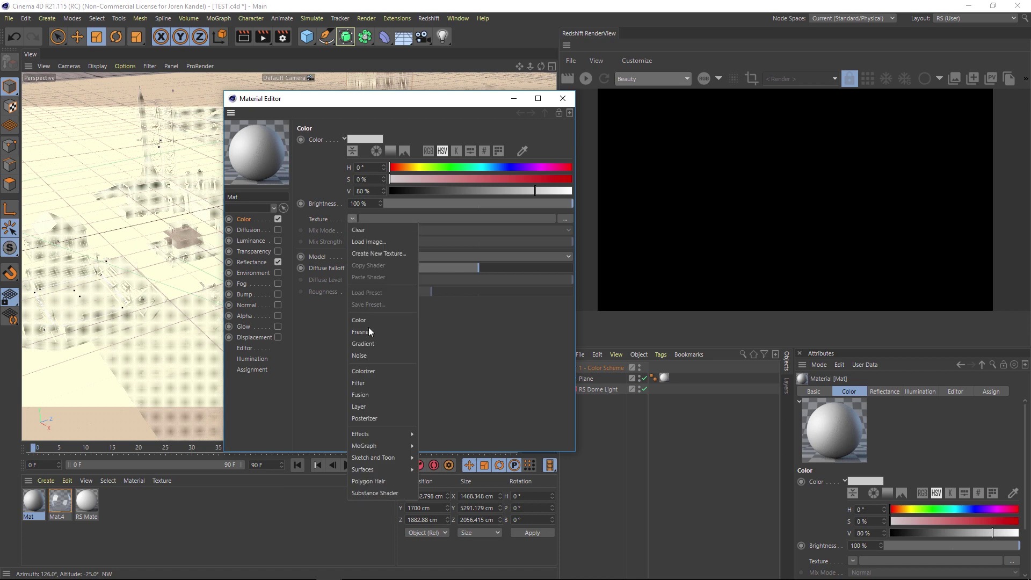
click(364, 340)
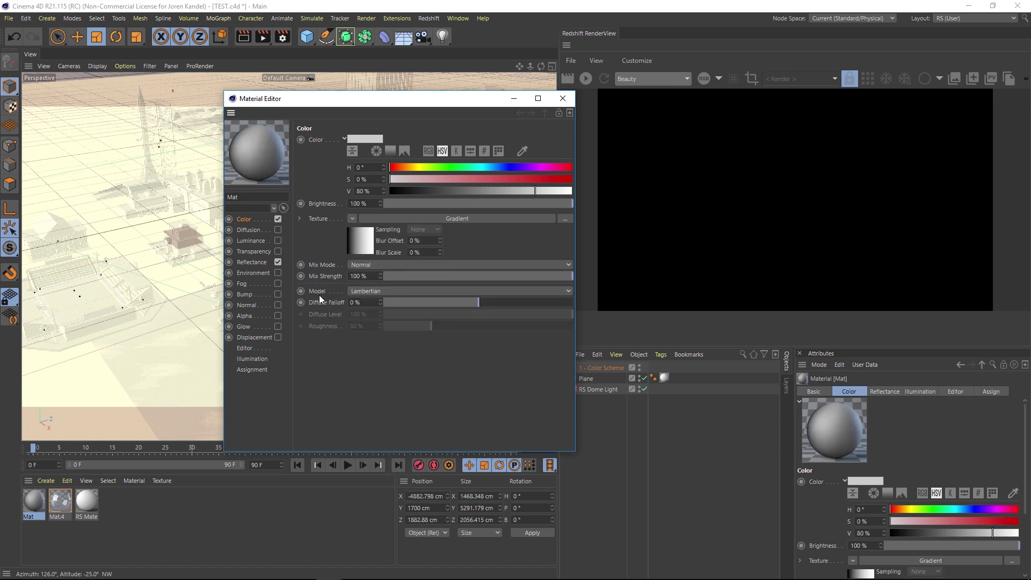
Step: Expand the Gradient shader's settings and load the Scheme 5 preset into the gradient
click(299, 218)
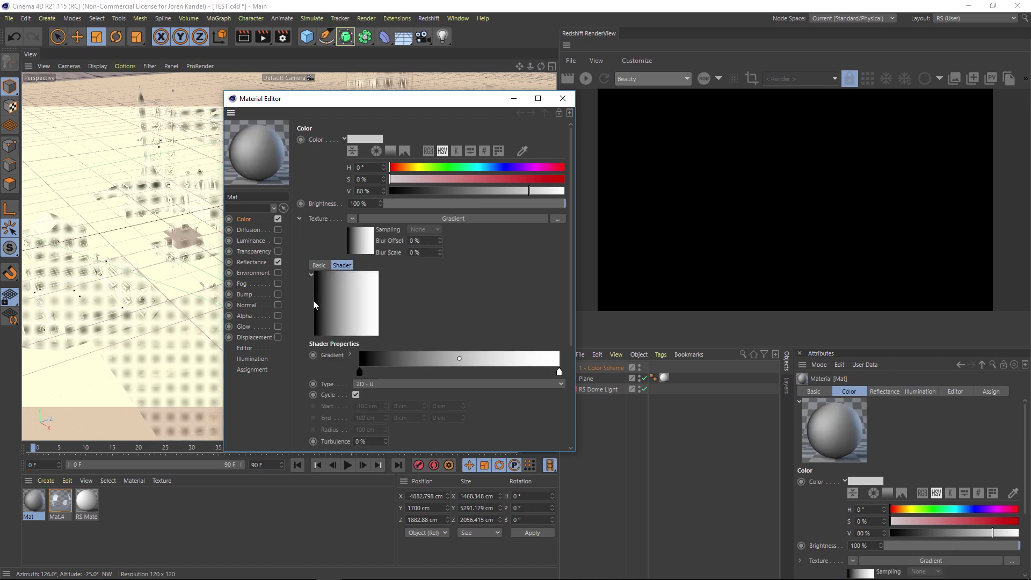
click(349, 353)
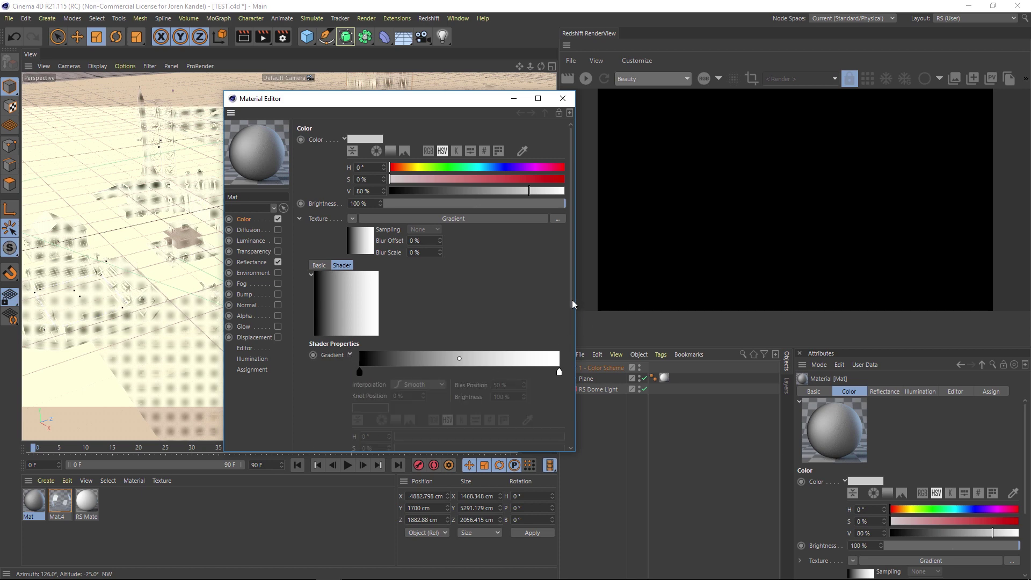
drag(572, 299, 570, 342)
scroll(394, 381, down, 2)
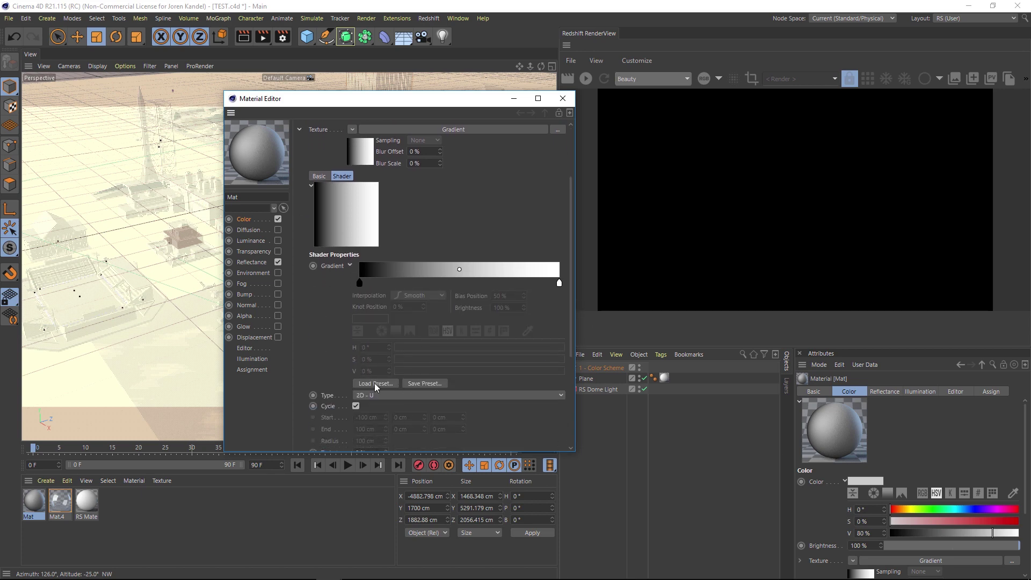
click(375, 382)
drag(483, 281, 484, 363)
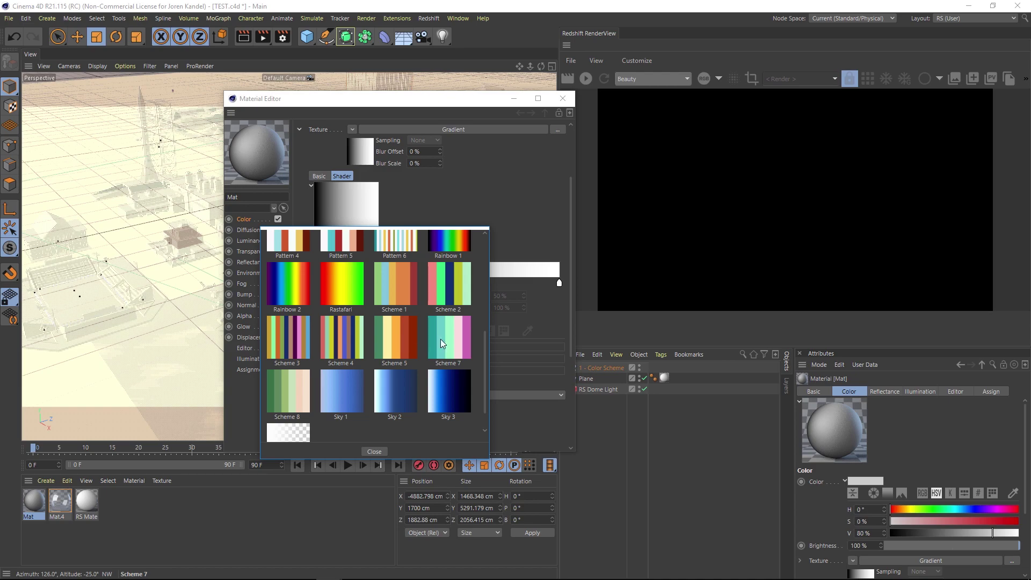
double_click(407, 333)
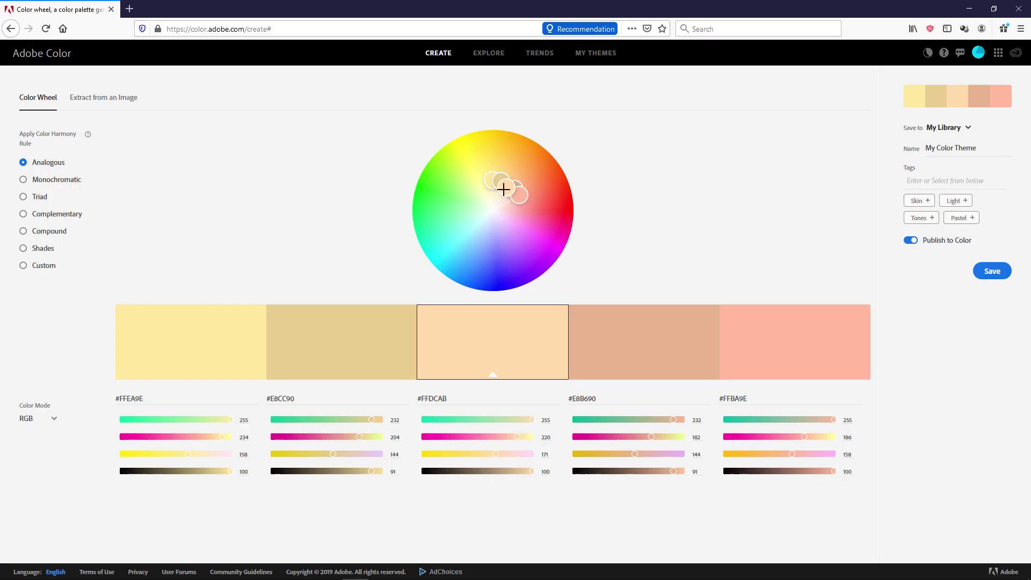
Step: In Adobe Color, shift the wheel's base color to green and try the Monochromatic, Triad and Complementary harmony rules
mouse_move(503, 189)
mouse_down()
mouse_move(486, 172)
mouse_move(464, 179)
mouse_move(469, 197)
mouse_up()
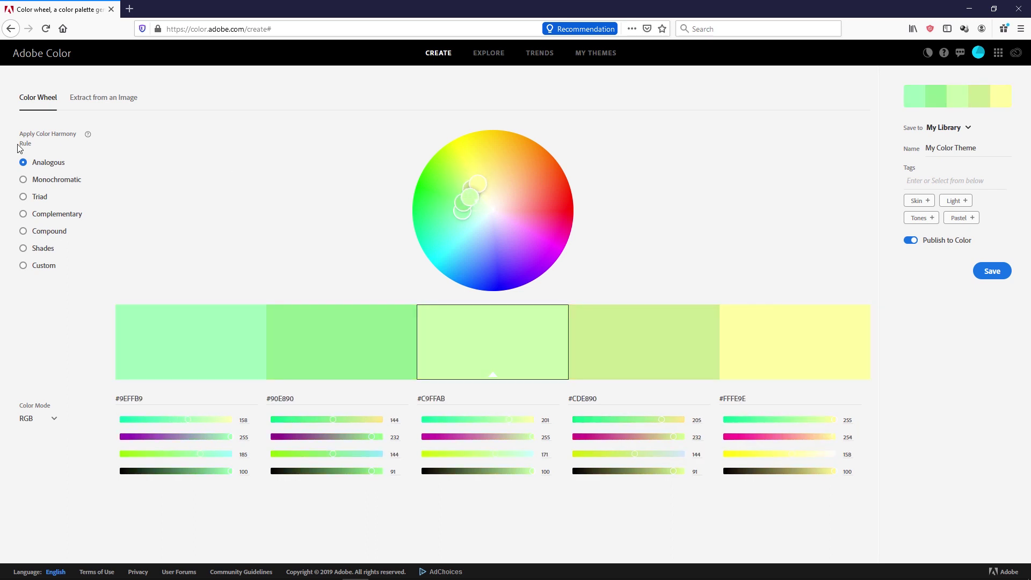
click(47, 180)
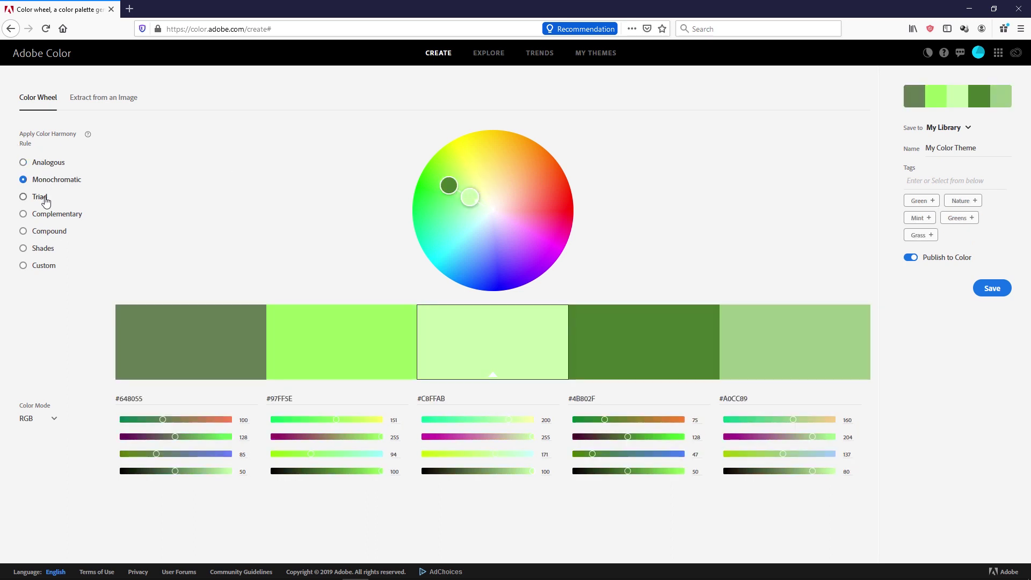
click(45, 201)
click(50, 214)
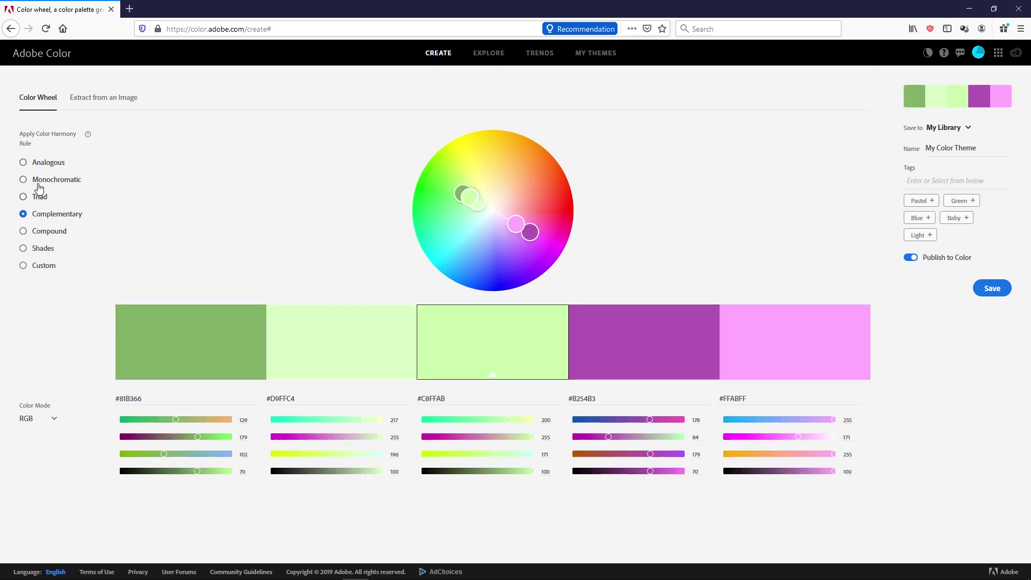
mouse_move(474, 203)
mouse_down()
mouse_move(453, 233)
mouse_move(453, 223)
mouse_move(474, 205)
mouse_move(462, 232)
mouse_up()
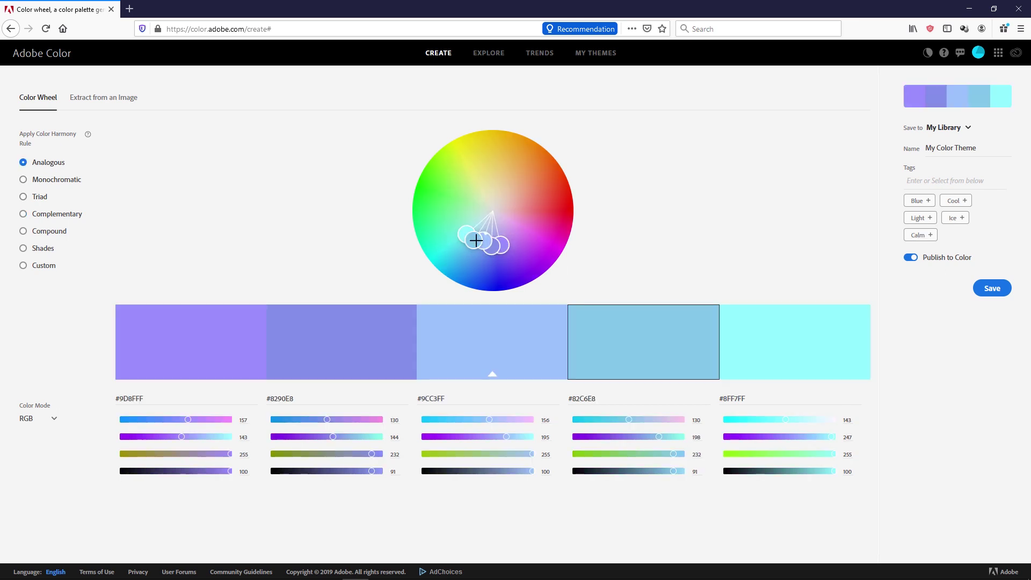
Step: Shrink the browser window, dismiss the Pantone Match offer in My Themes and open the saved pink-to-green color theme
double_click(480, 4)
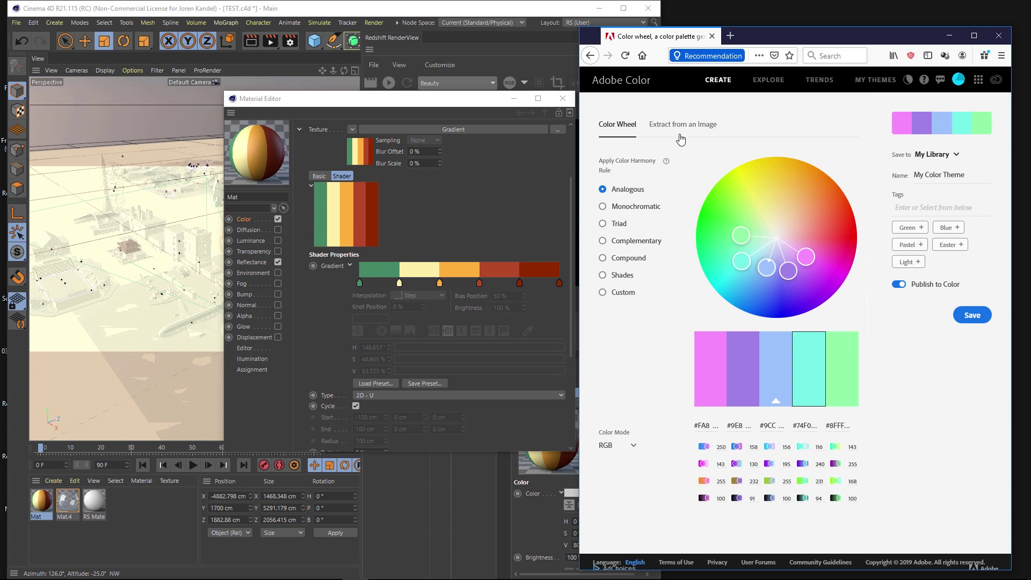
click(875, 80)
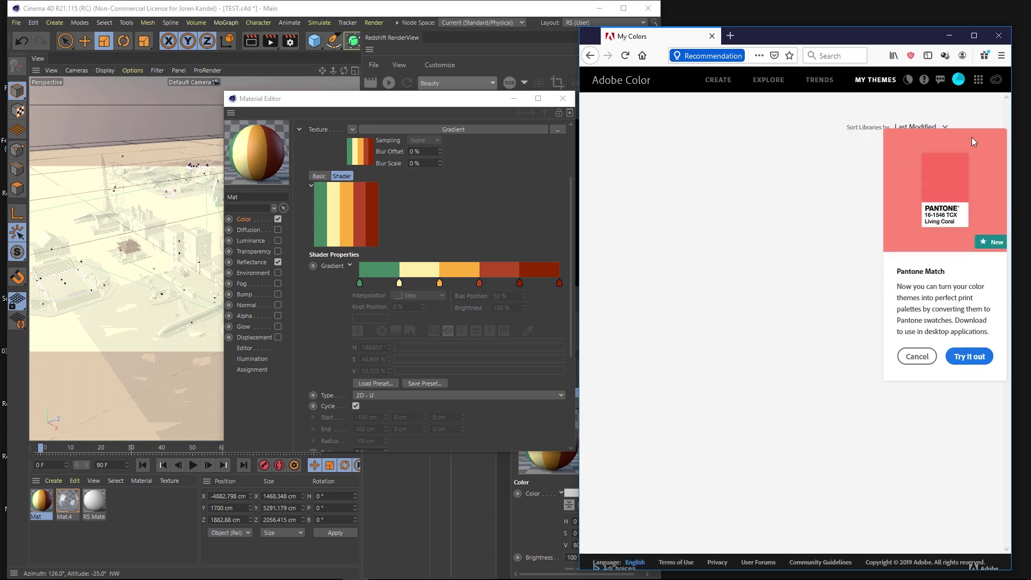
click(916, 356)
click(654, 160)
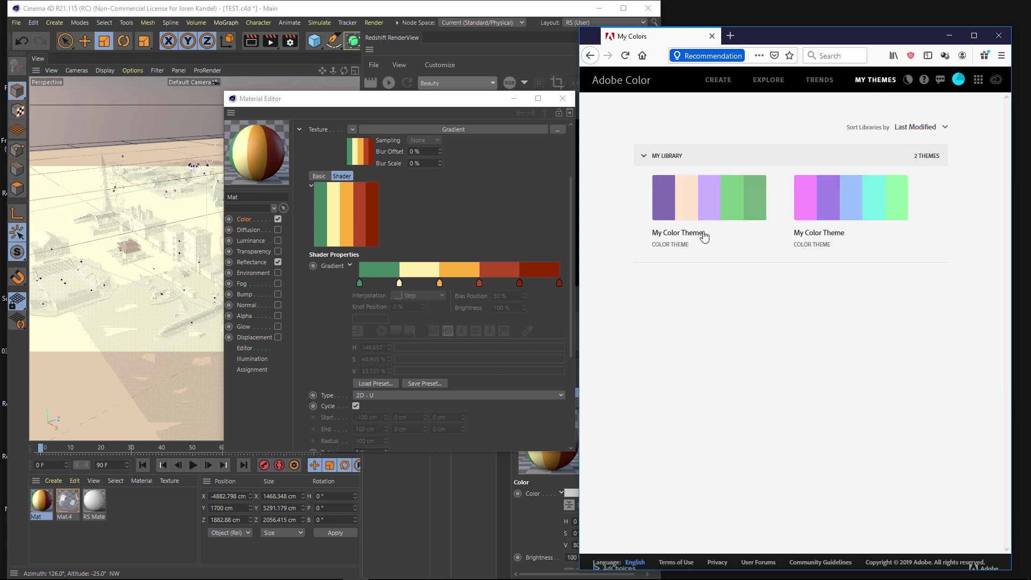
click(831, 222)
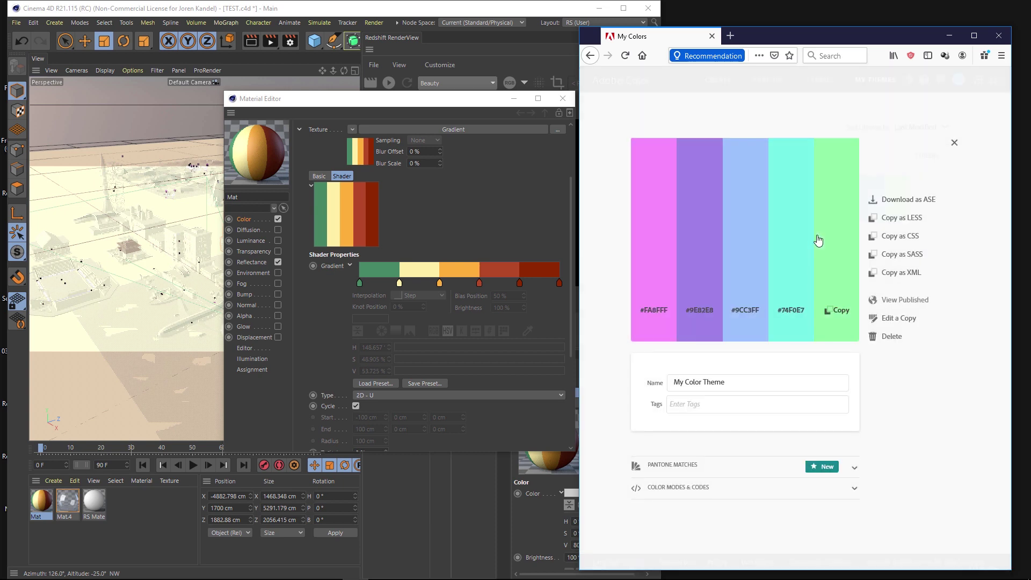
Step: Copy the theme's pink #FA8FFF and apply it in Cinema 4D as the hexadecimal color of the gradient's first knot
click(656, 312)
click(339, 374)
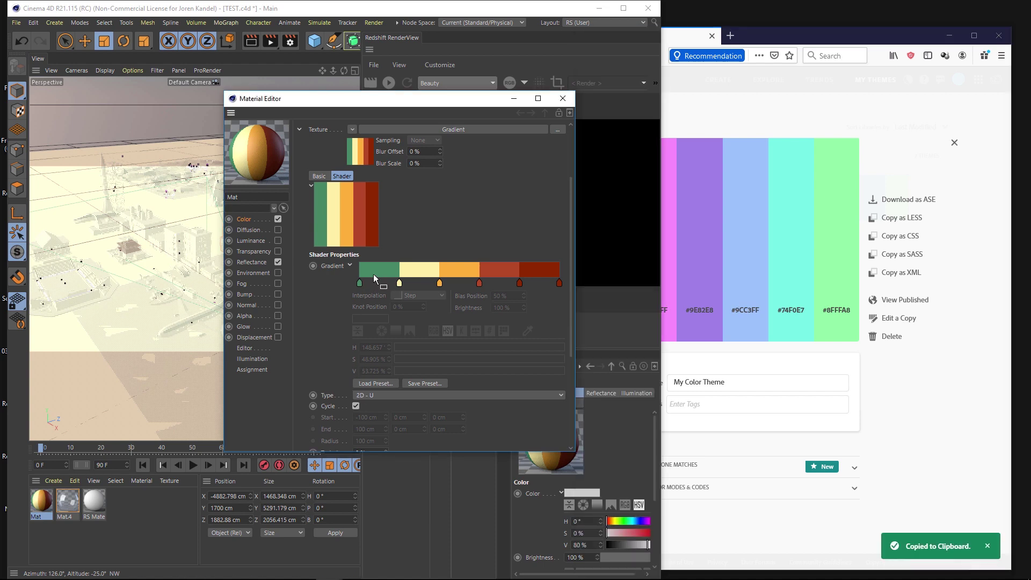
double_click(360, 282)
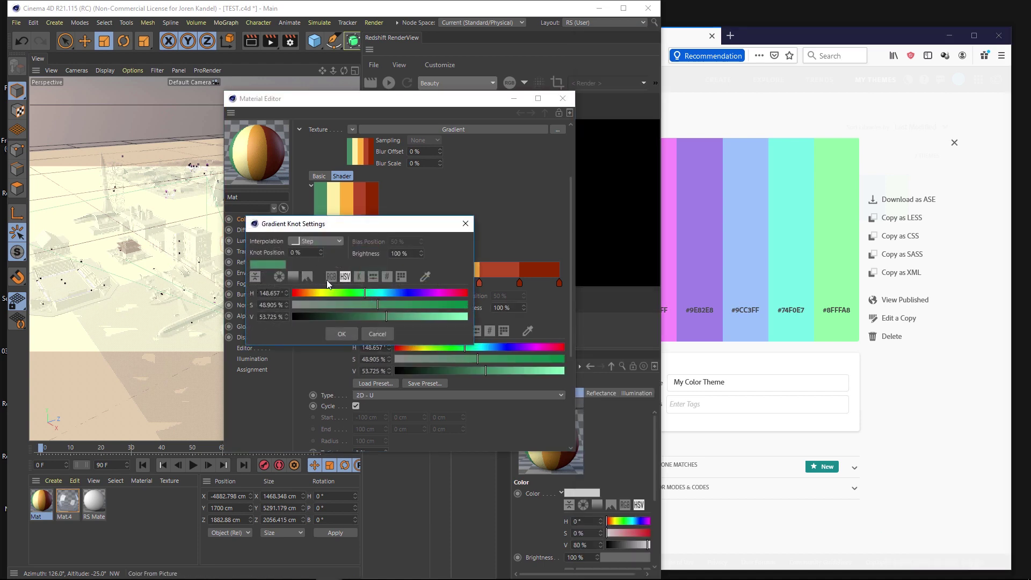
click(387, 277)
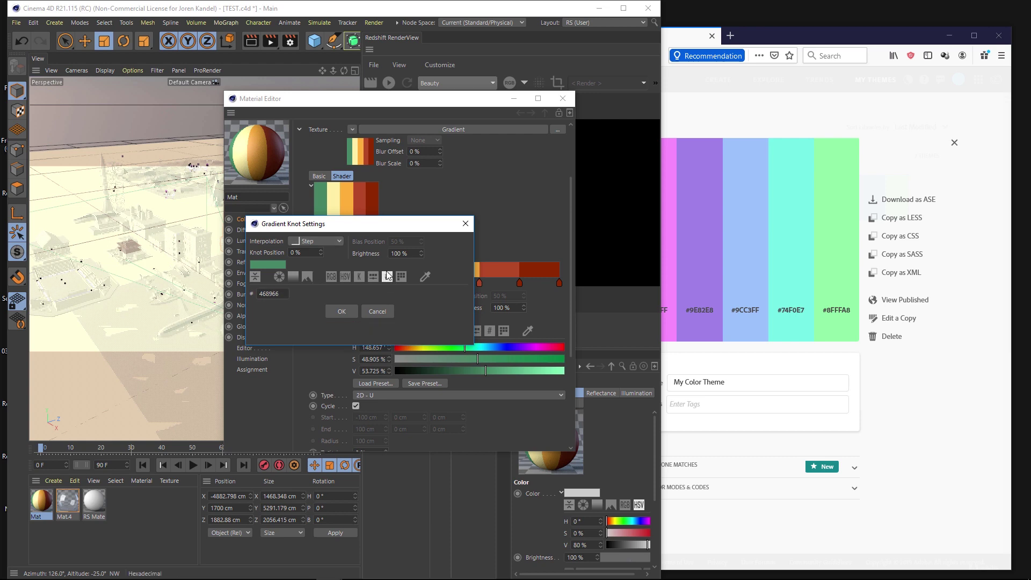
double_click(282, 294)
key(ctrl+v)
click(342, 311)
Step: Set the gradient knot at 20% to the theme's purple, hexadecimal 9E82E8
double_click(400, 288)
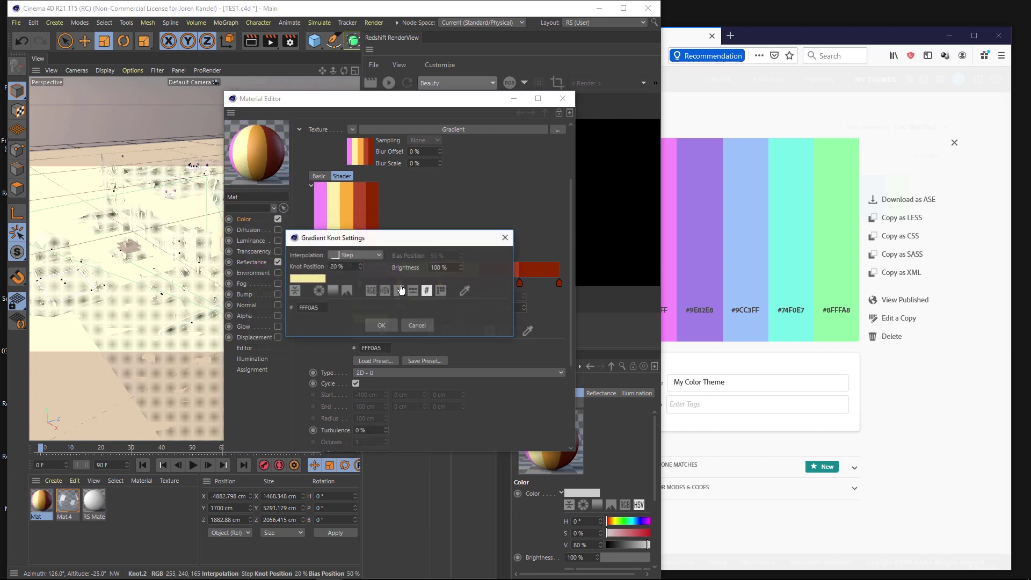
click(699, 310)
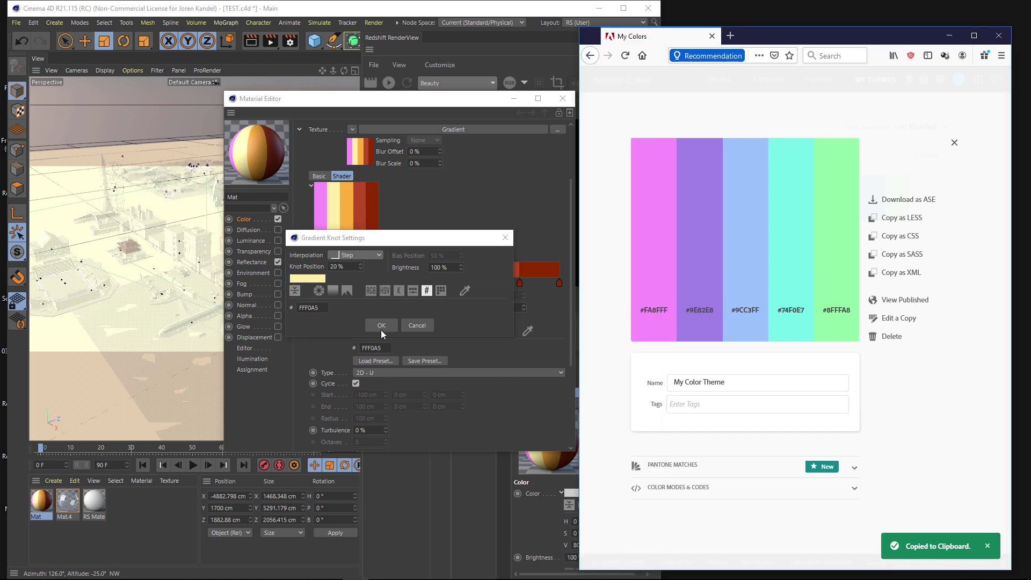
click(699, 309)
double_click(308, 307)
key(ctrl+v)
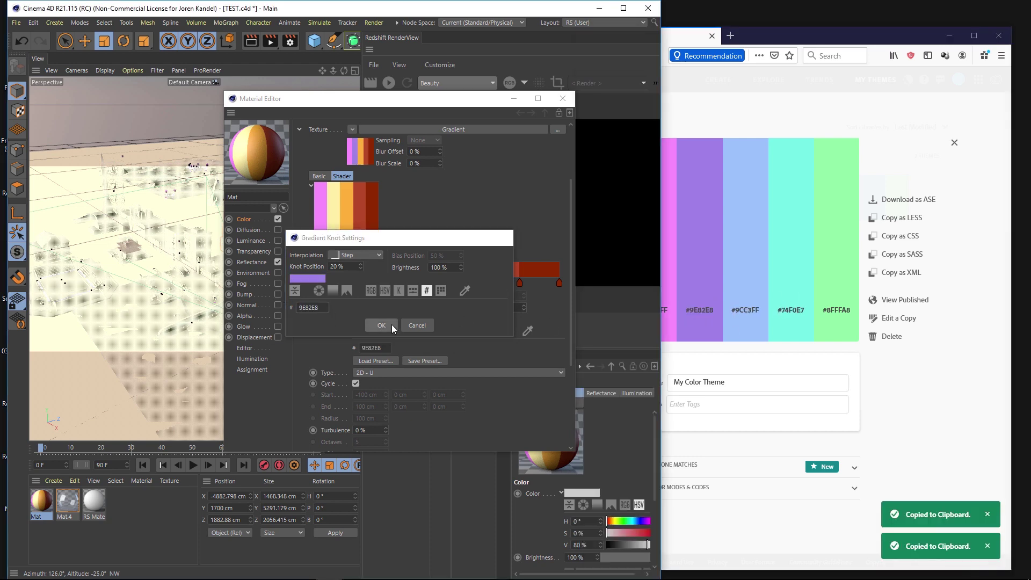
click(381, 324)
Step: Copy the theme's blue #9CC3FF and apply it to the gradient's third knot
click(744, 309)
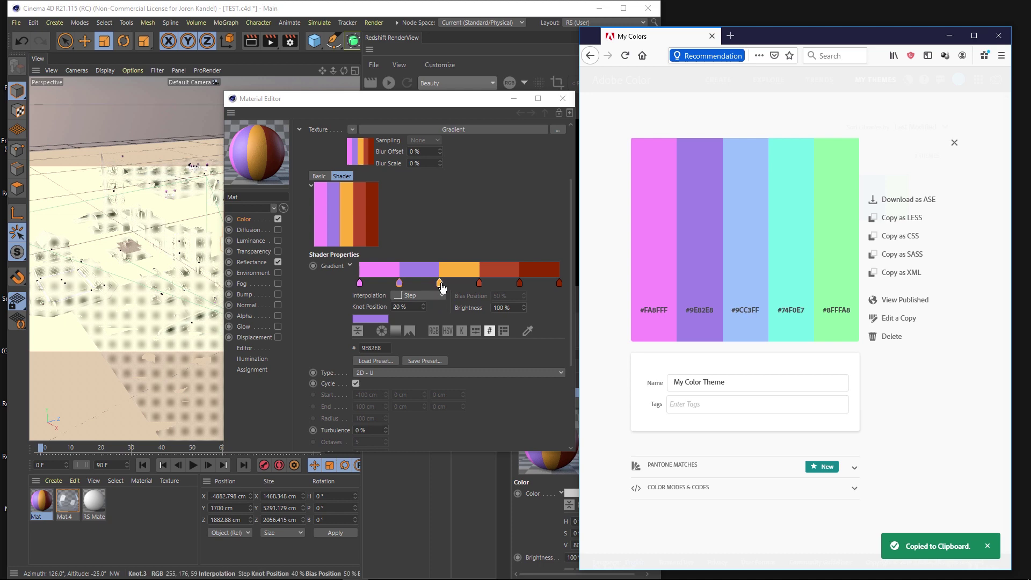
double_click(440, 284)
double_click(350, 307)
key(ctrl+v)
click(422, 325)
Step: Copy the theme's turquoise #74F0E7 and apply it to the gradient knot at 60%
click(791, 310)
double_click(479, 285)
key(ctrl+v)
click(466, 325)
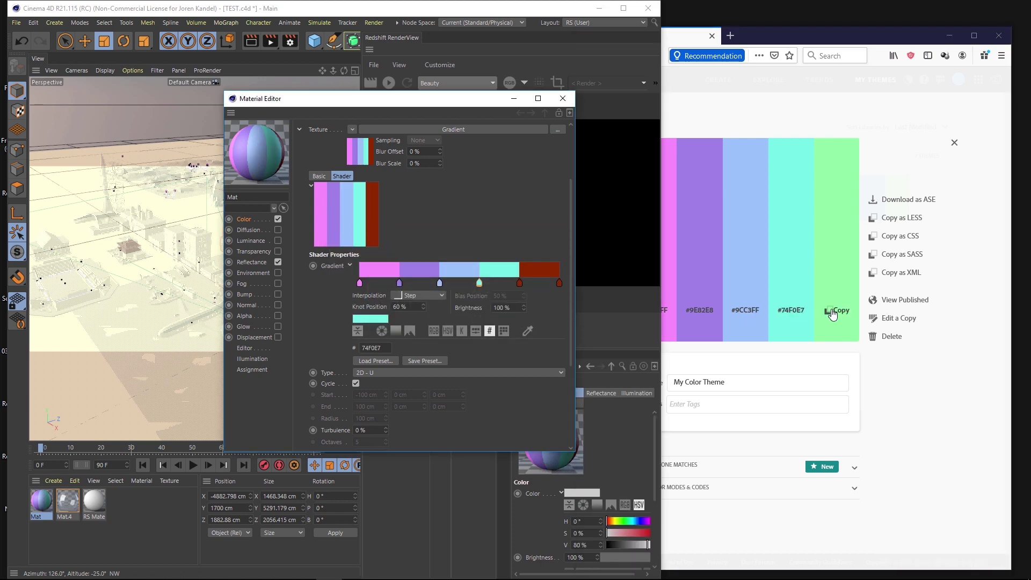
Step: Set the gradient knot at 80% to the theme's green #8FFFA8 and remove the leftover dark red end knot
click(832, 309)
double_click(519, 283)
key(ctrl+v)
click(543, 324)
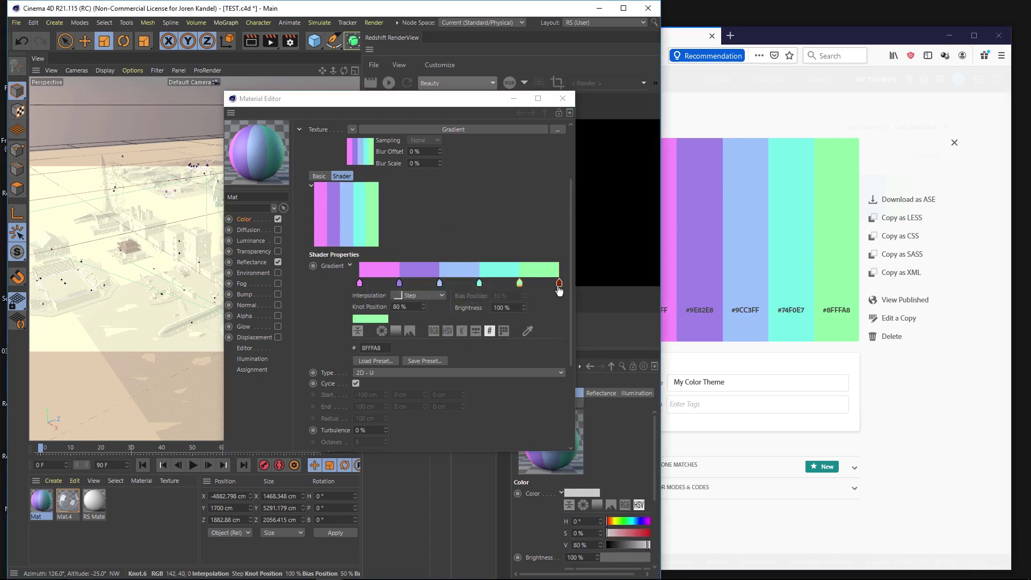
drag(558, 284, 559, 309)
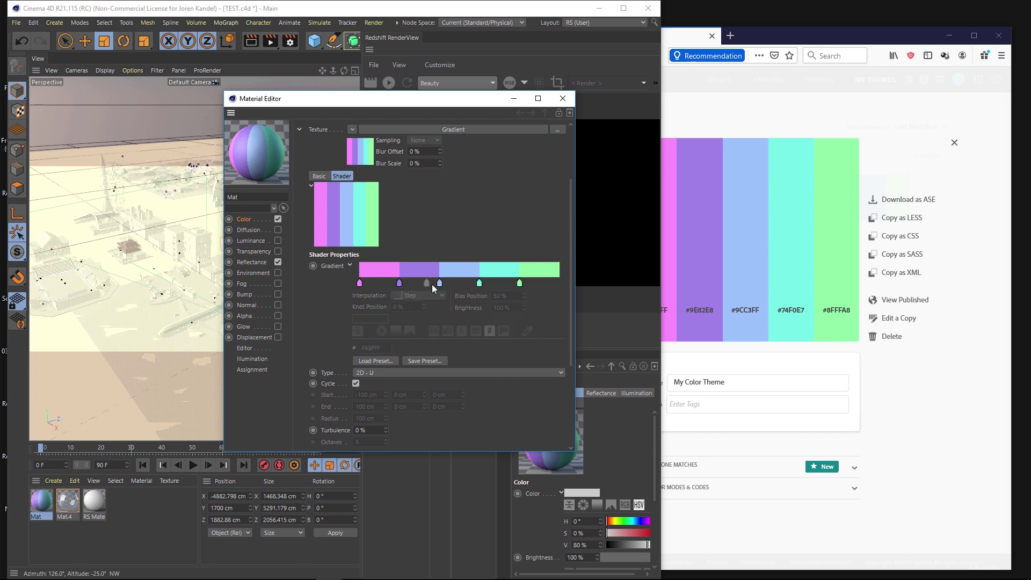
Step: Maximize Cinema 4D, save the gradient as a preset named Tutorial and check it in the preset library
click(623, 8)
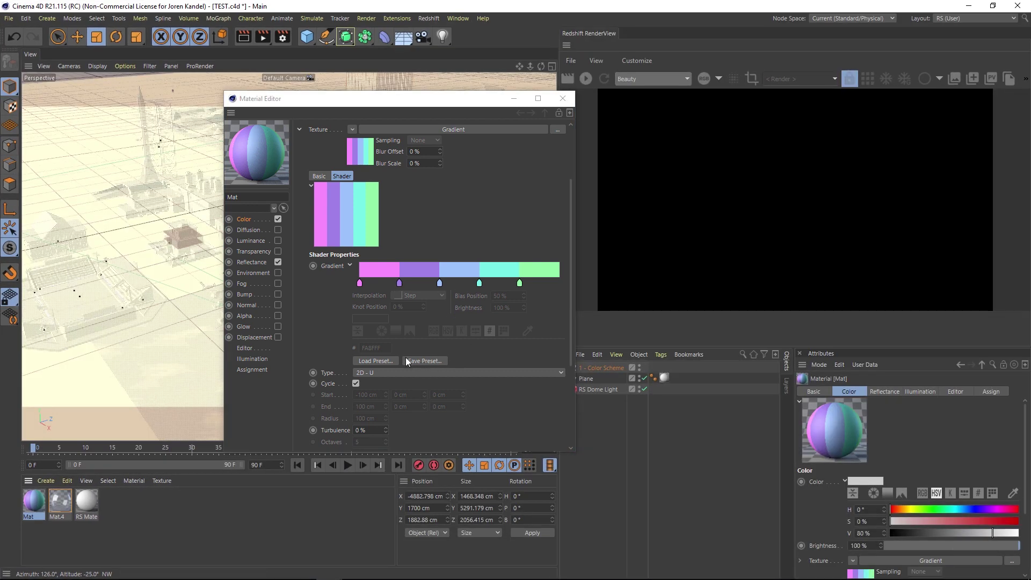
click(421, 360)
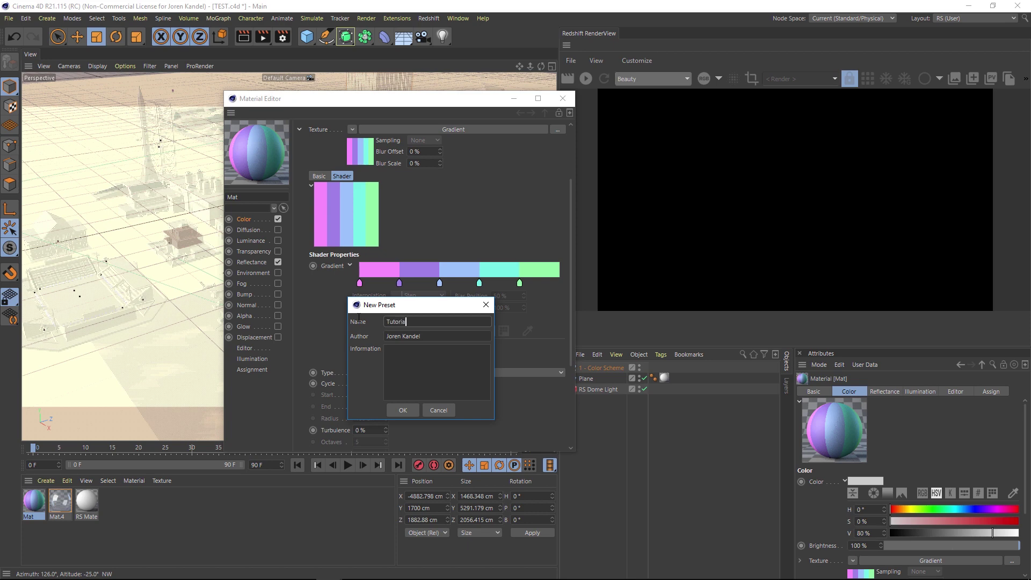
click(398, 405)
click(357, 361)
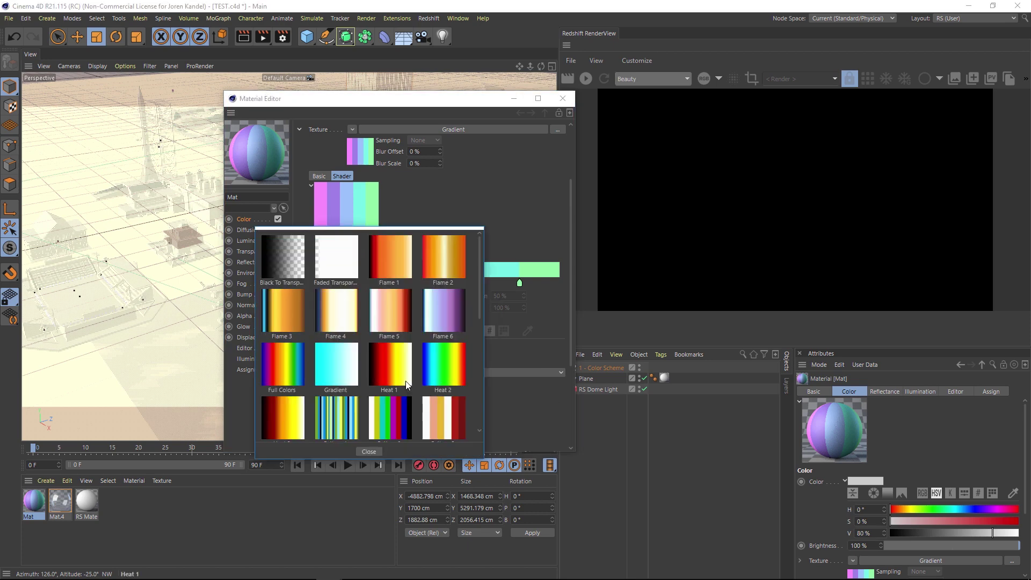
scroll(282, 384, down, 10)
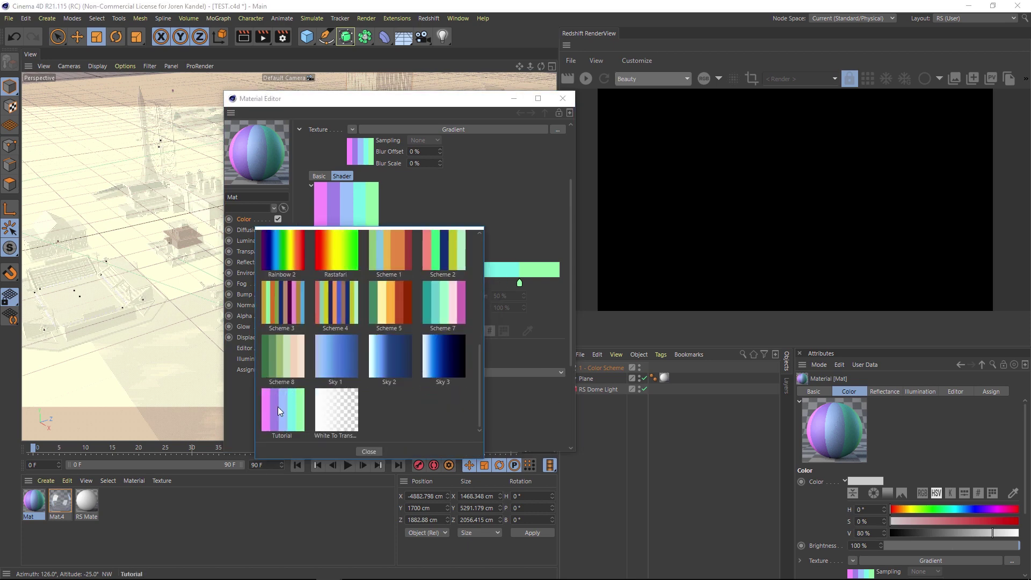
click(474, 183)
Step: Close the Material Editor and delete the gradient material from the scene
click(562, 98)
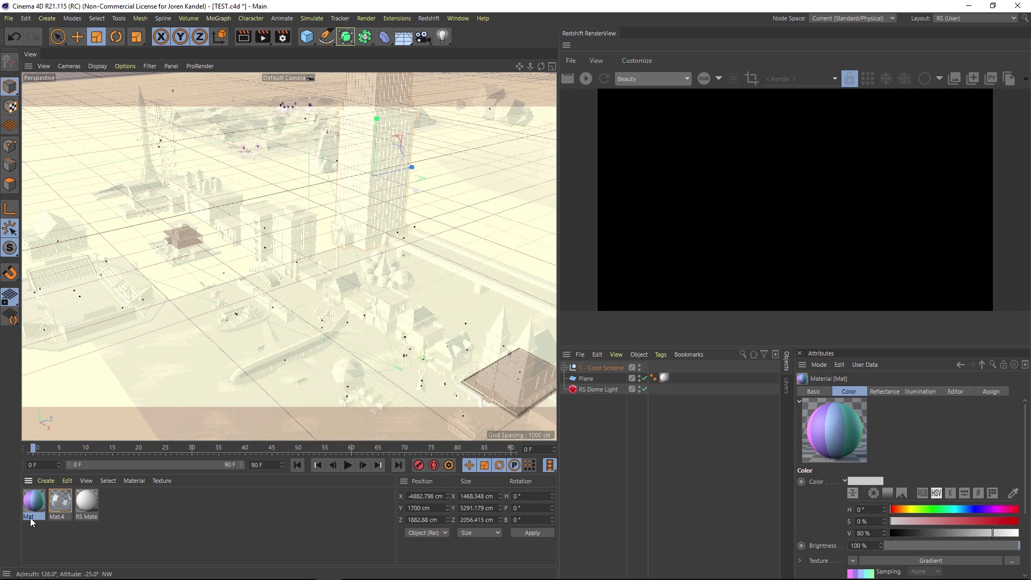
key(Delete)
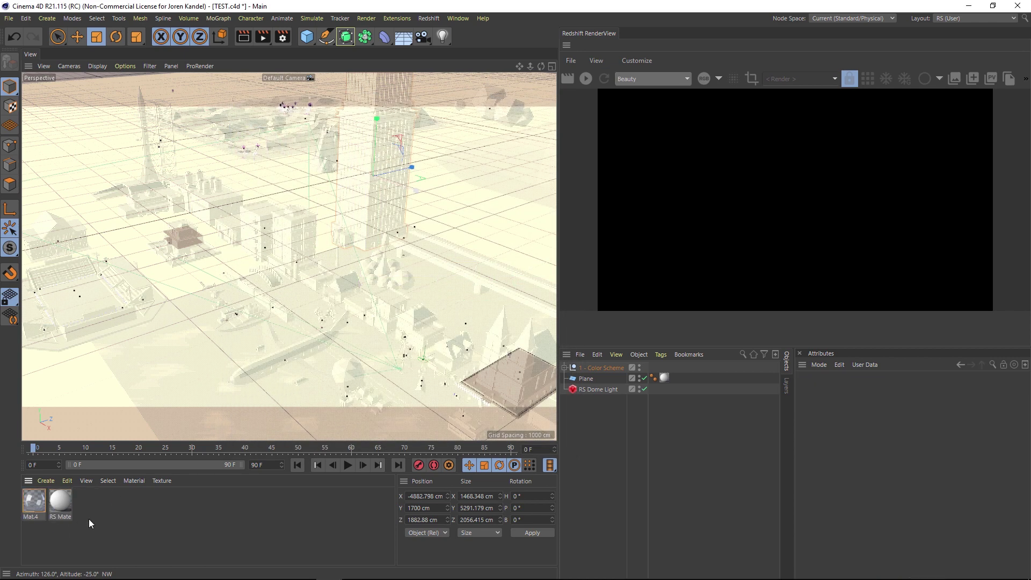
Step: Create a new Redshift Material and replace the existing Mat.4 material with it throughout the scene
click(43, 481)
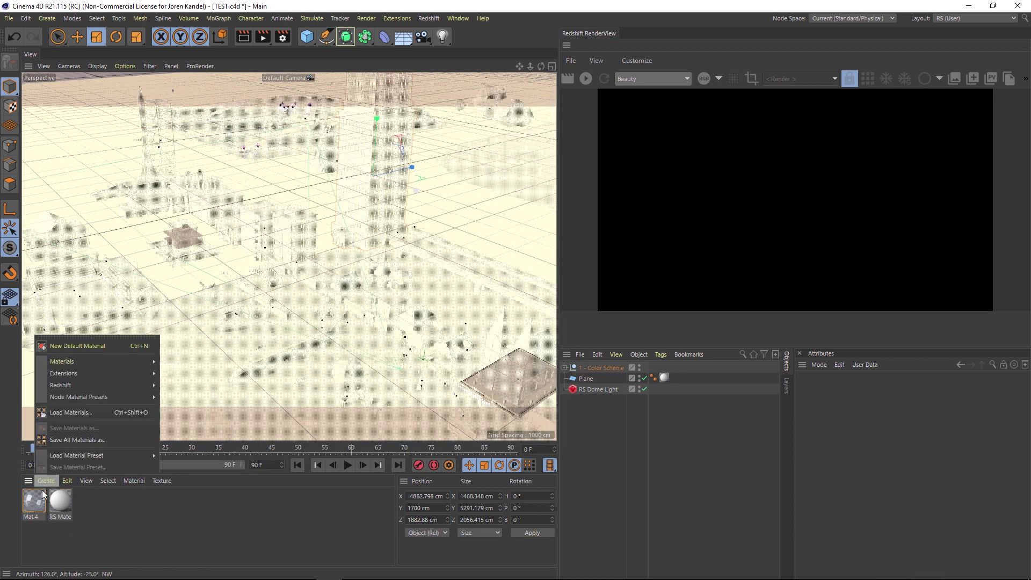
mouse_move(72, 384)
mouse_move(175, 385)
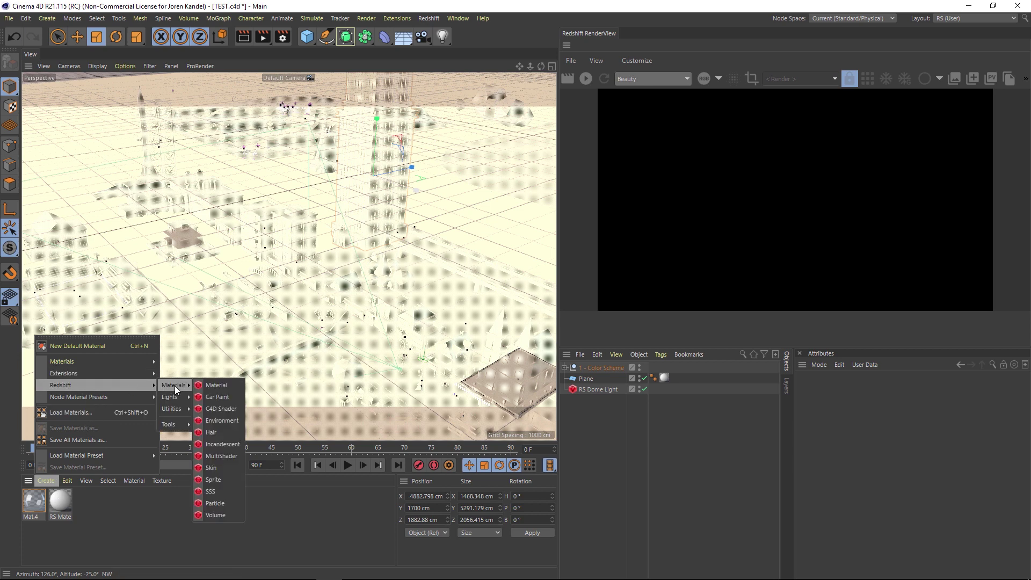
click(211, 384)
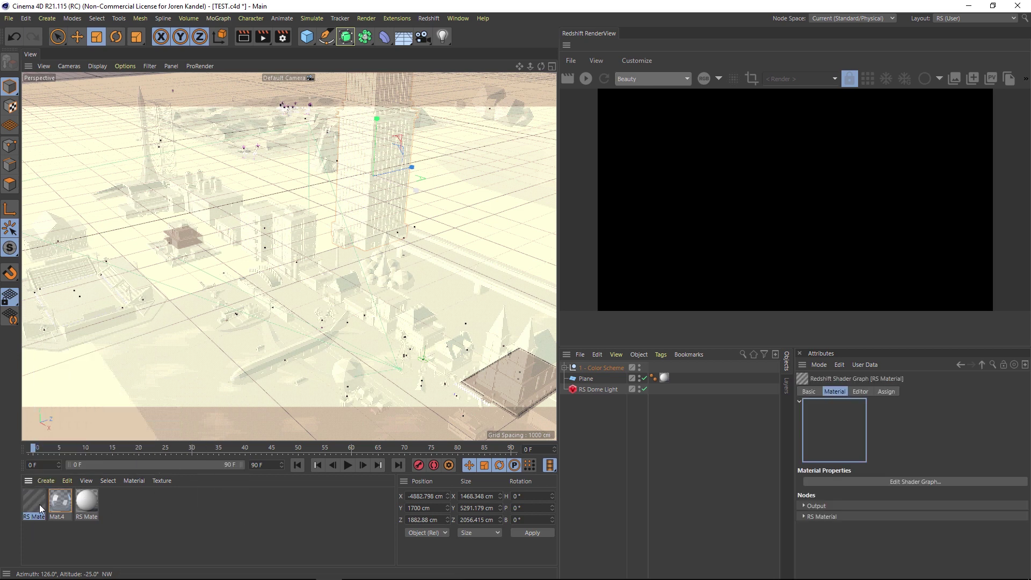
alt+drag(60, 492, 59, 500)
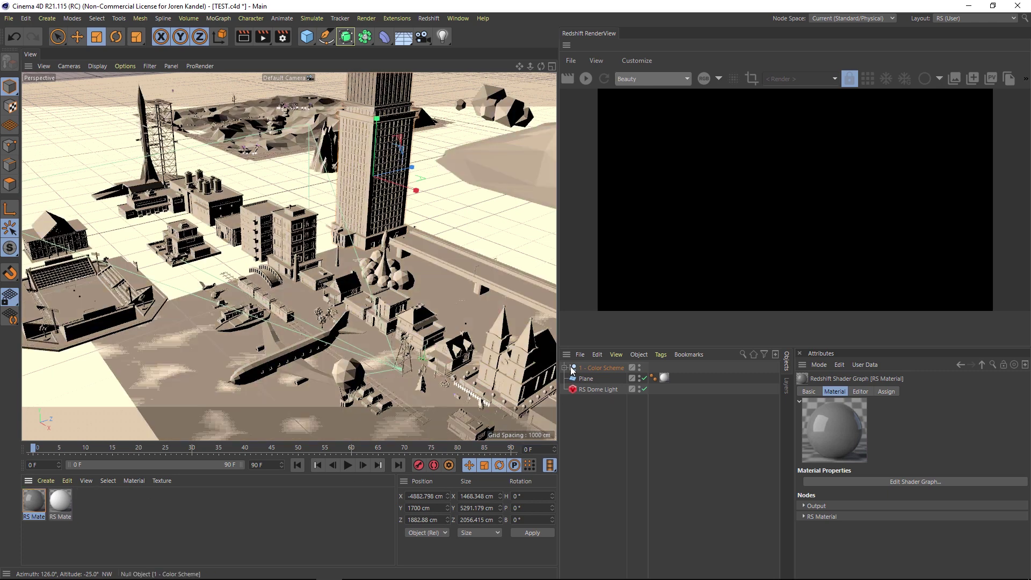
Step: Examine the material tags on the building objects inside the Color Scheme group, such as home, and collapse the group again
click(564, 367)
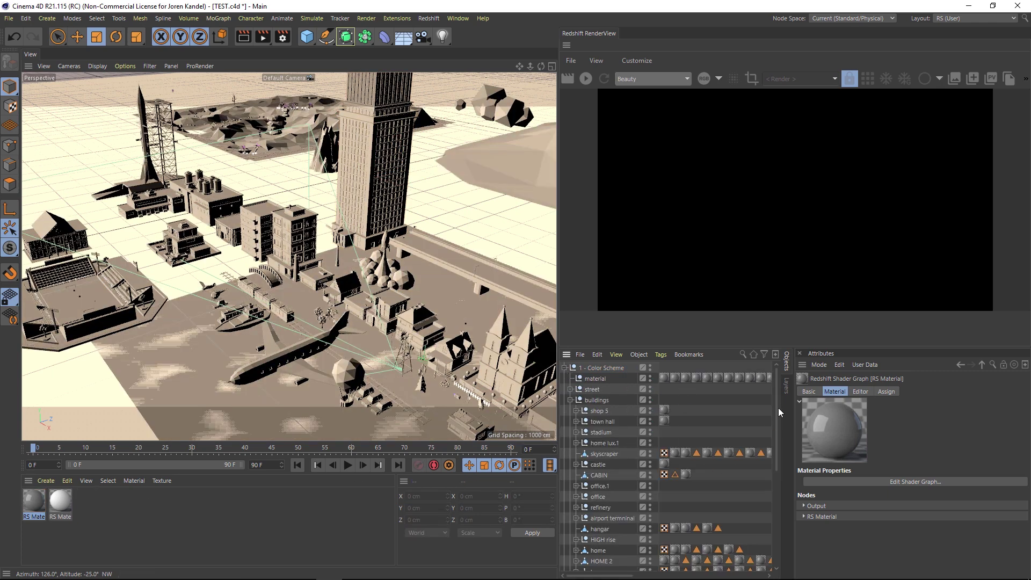
drag(774, 410, 775, 450)
scroll(631, 427, down, 4)
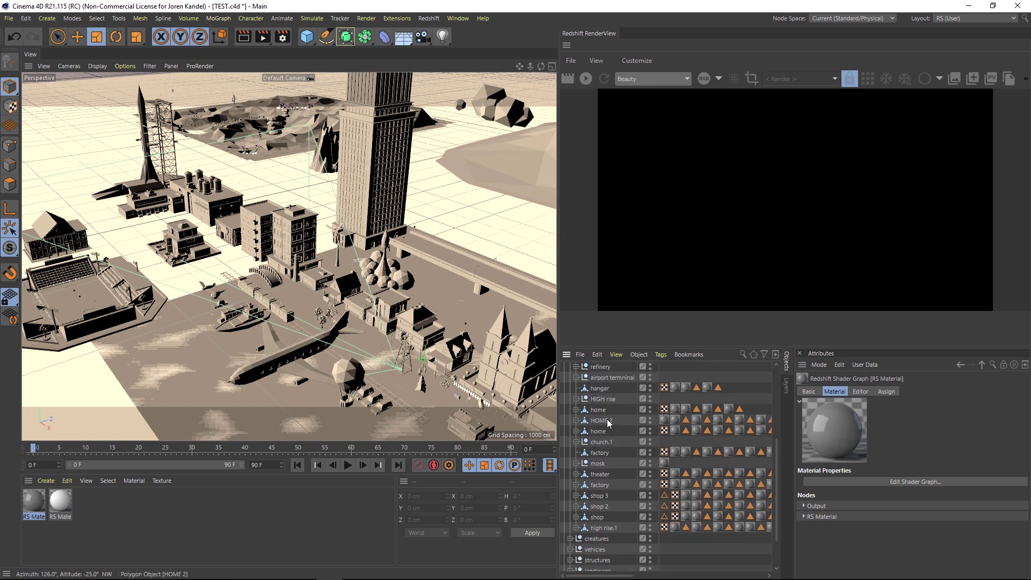
click(599, 410)
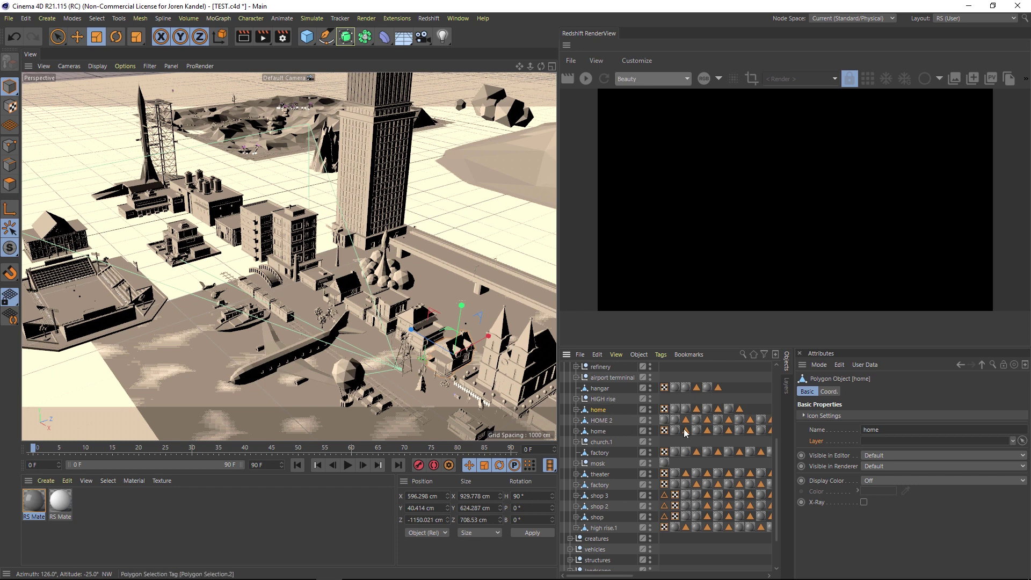
scroll(777, 450, up, 10)
click(565, 367)
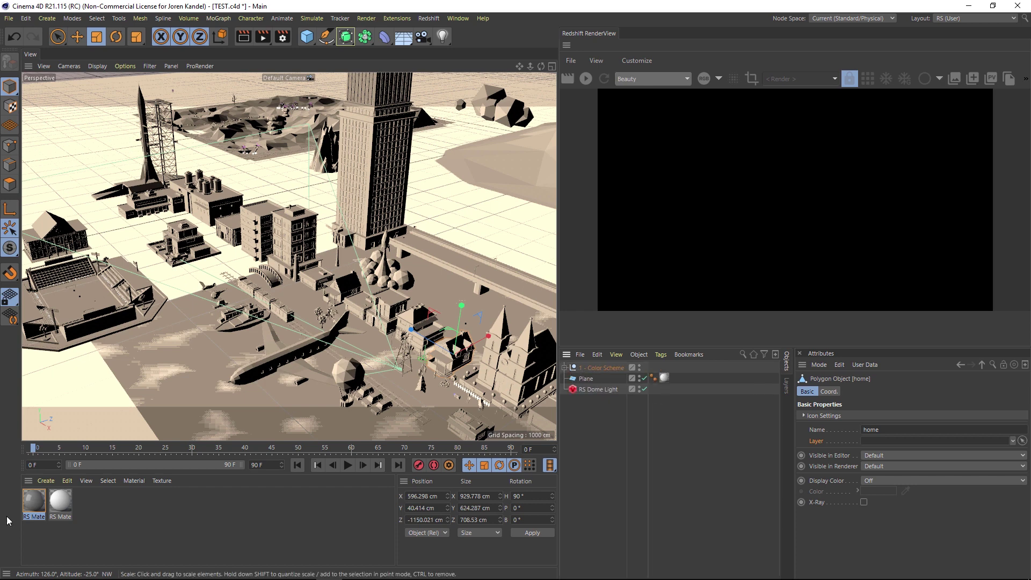
Step: Open the new material's shader graph, place its nodes close together and resize the window to keep the running Redshift render in view
double_click(34, 501)
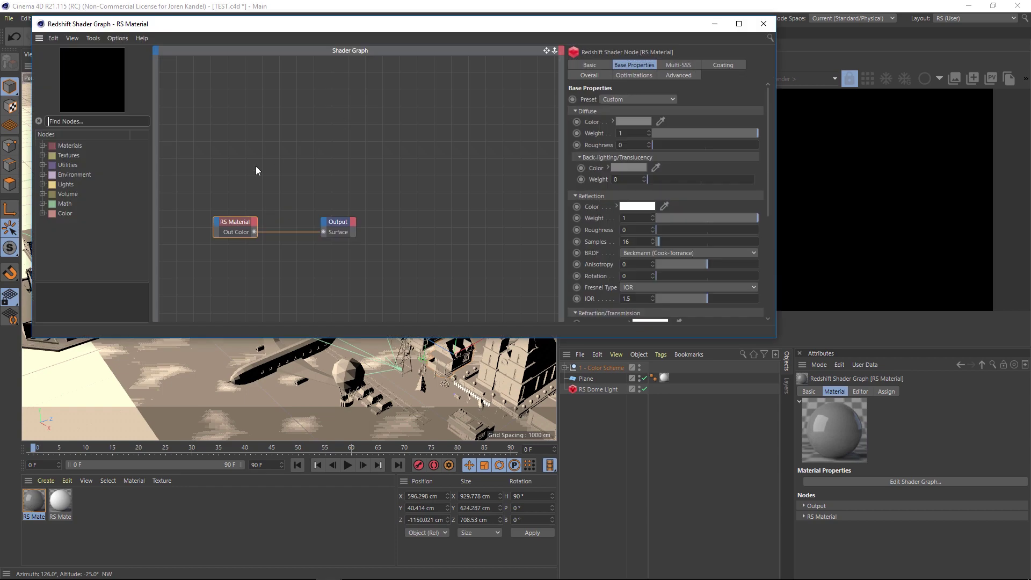
drag(238, 224, 285, 221)
drag(438, 30, 451, 176)
drag(650, 172, 620, 108)
drag(760, 165, 565, 166)
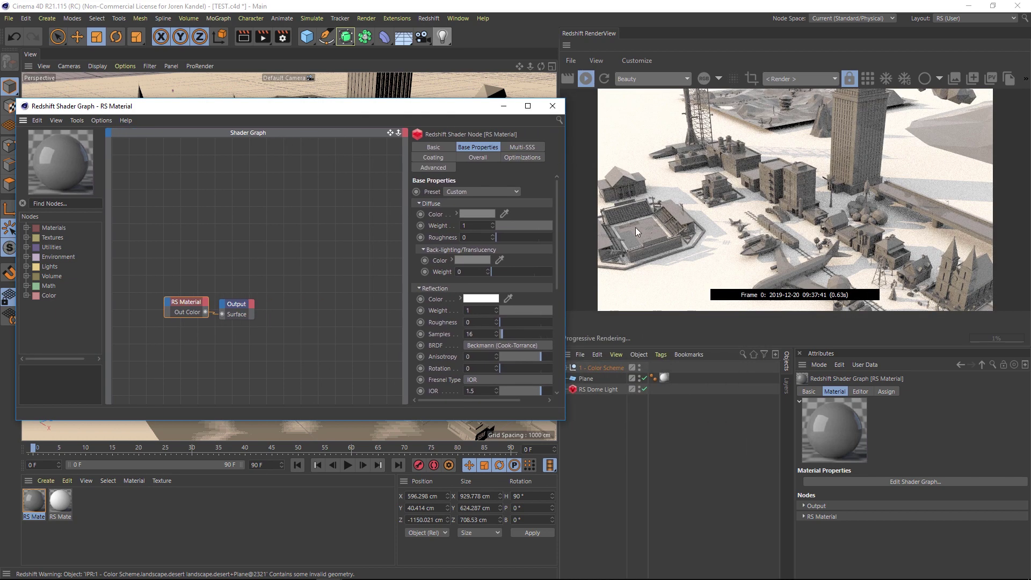
drag(346, 111, 407, 80)
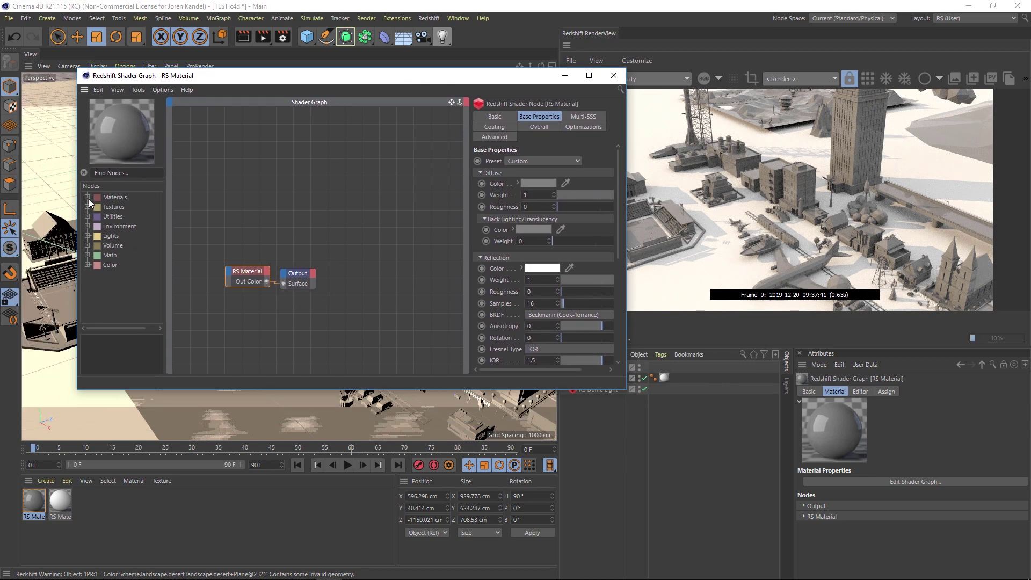
Step: Search the shader nodes for "color user" and add a Color User Data node to the graph
click(123, 170)
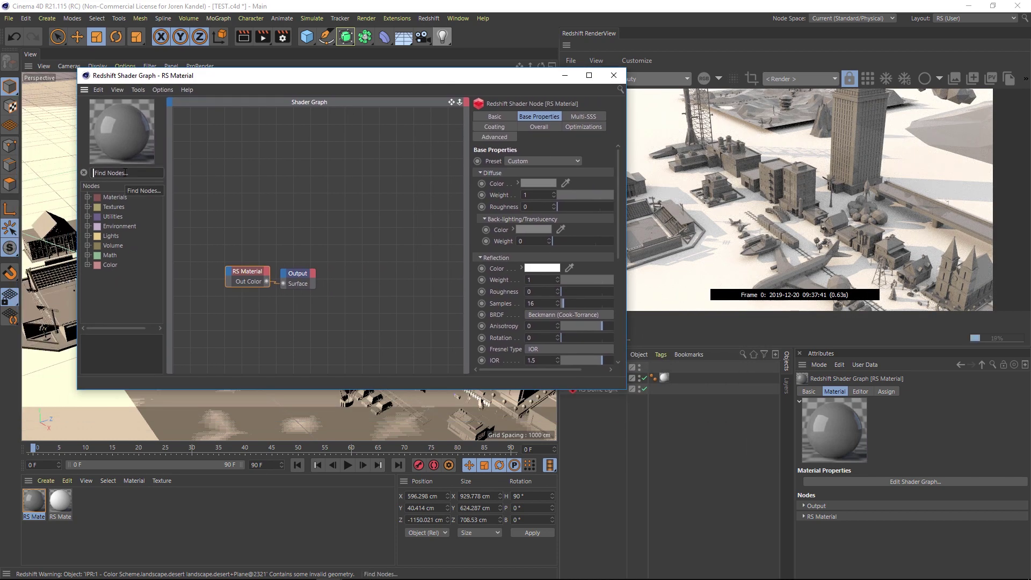
text(colo)
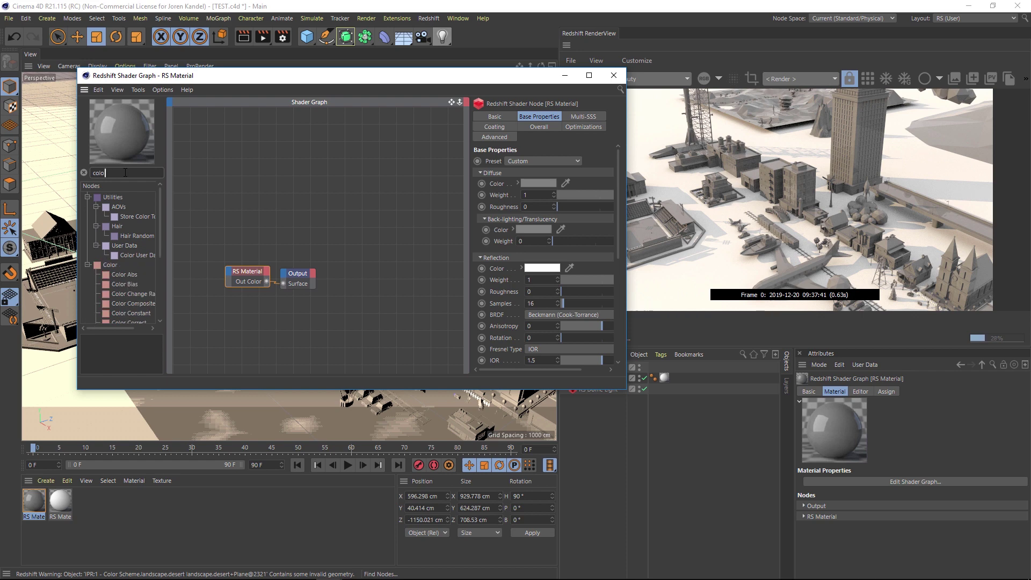
text(r user)
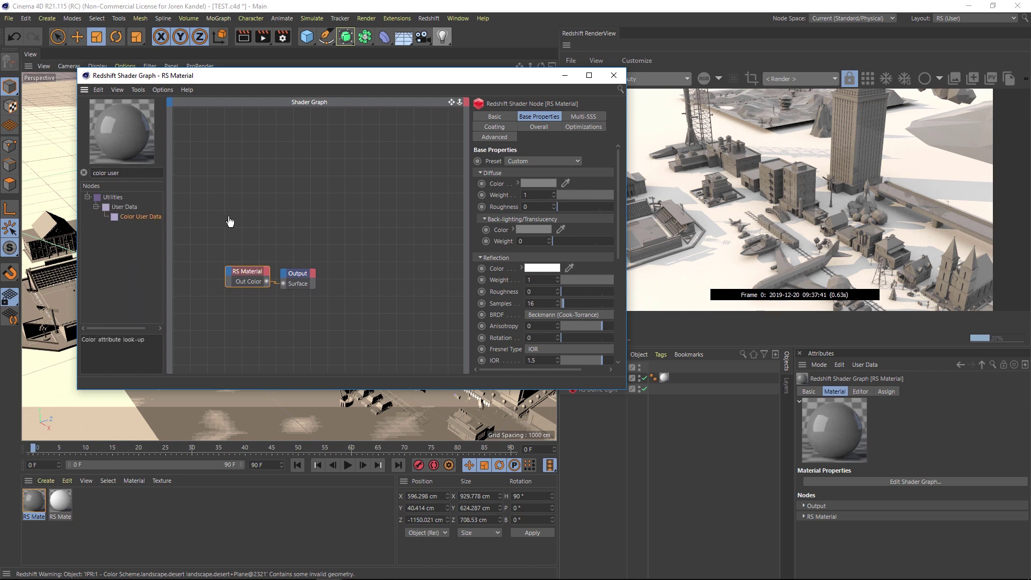
drag(230, 221, 232, 232)
Step: Move the RS Material and Output nodes beside the Color User Data node and connect its output to the material's Diffuse Color
drag(270, 278, 319, 296)
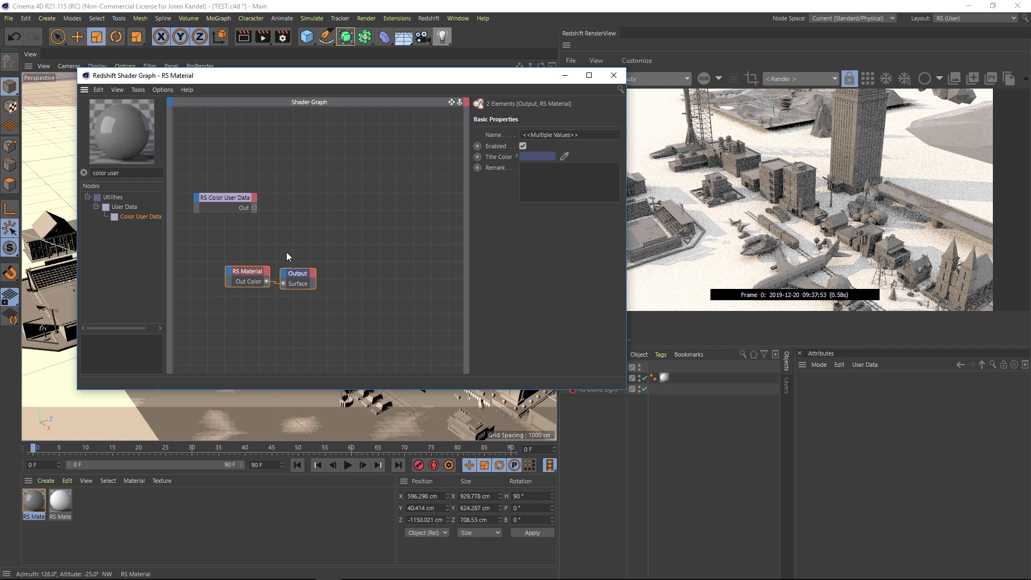
drag(250, 272, 323, 204)
drag(255, 207, 303, 207)
mouse_move(332, 210)
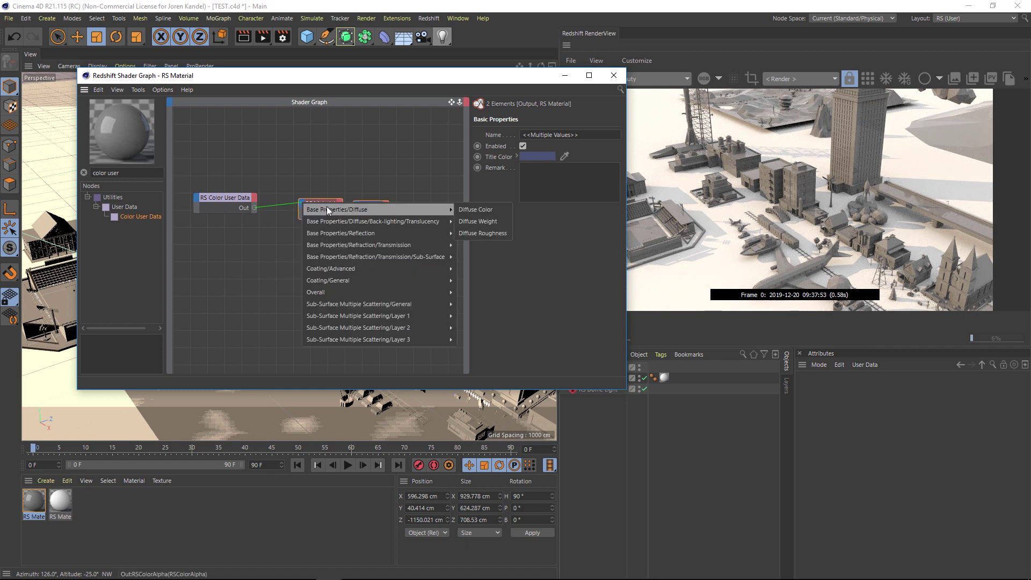
click(473, 211)
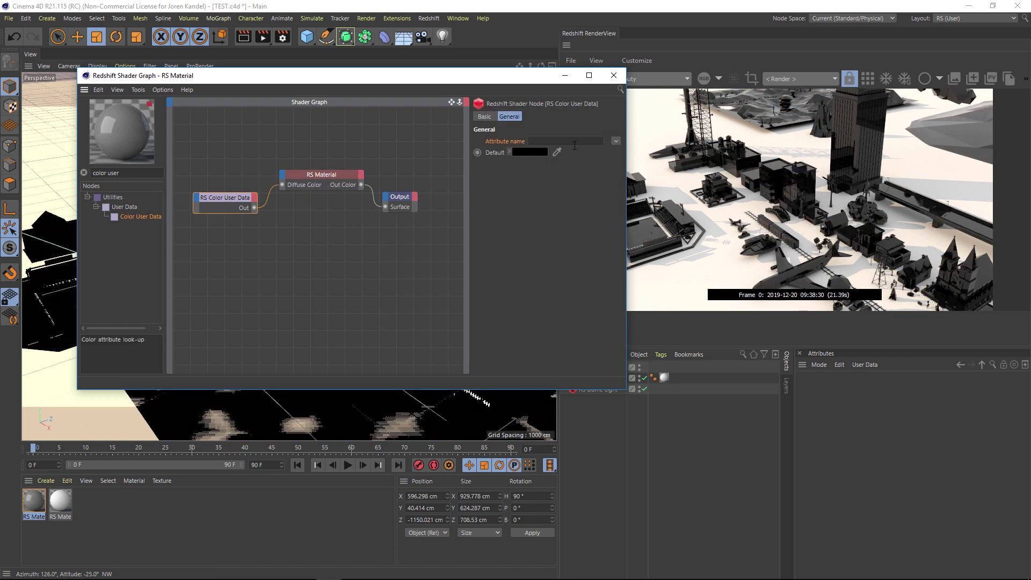
Step: Set the Color User Data node's attribute to the object attribute Geometry ID Color
click(616, 141)
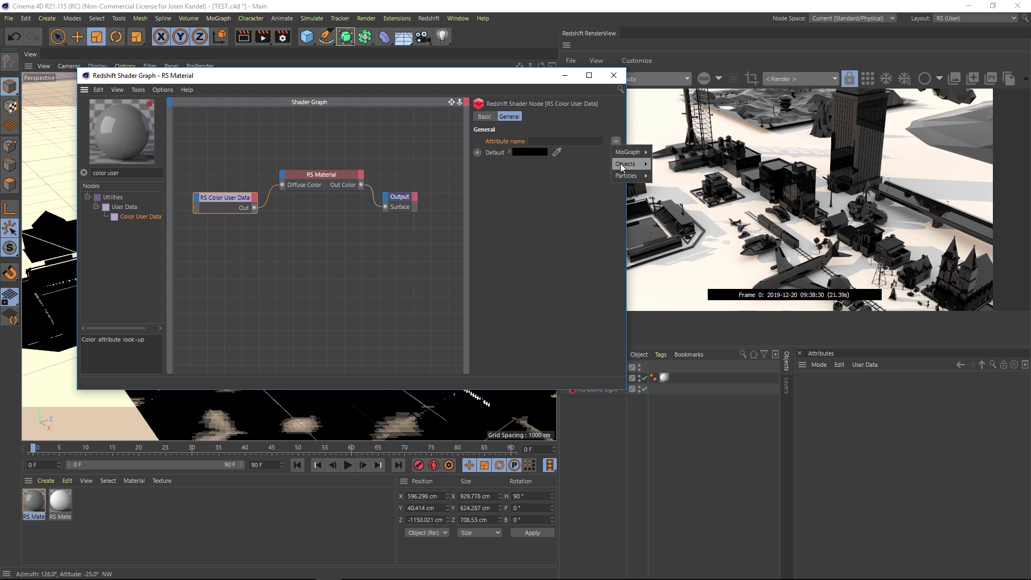
mouse_move(633, 164)
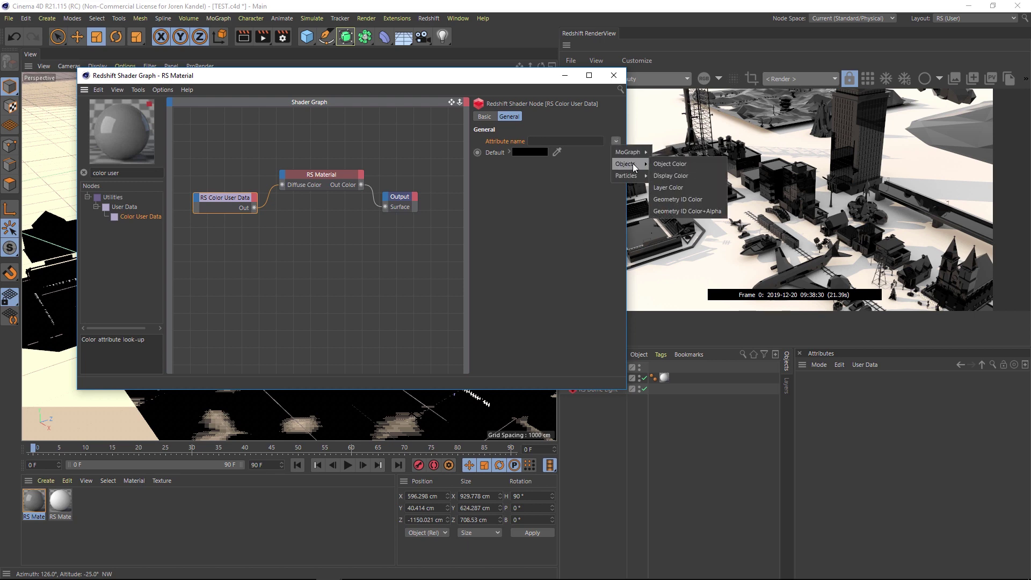
click(681, 199)
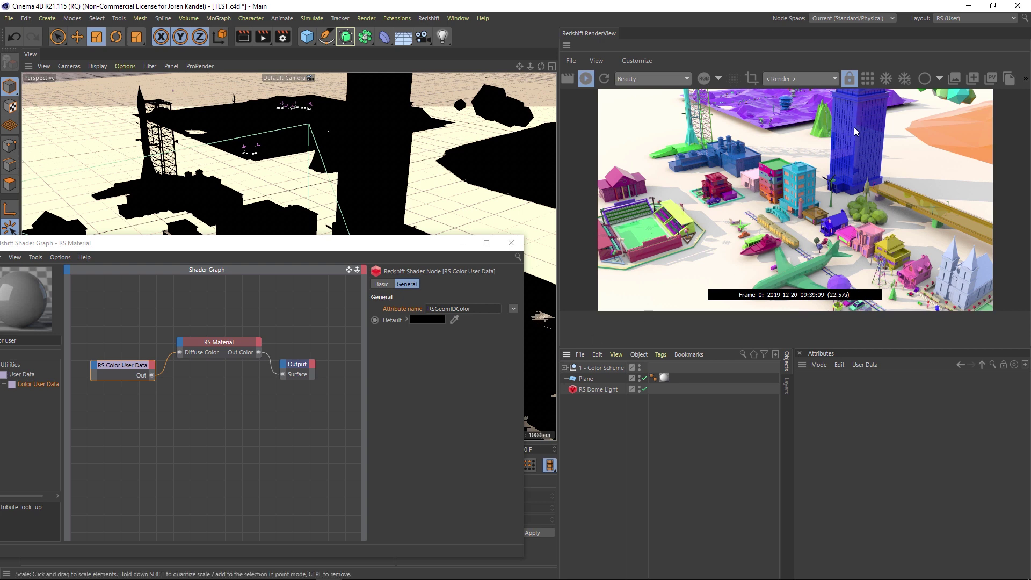
Step: Locate the skyscraper and high rise.1 in the object hierarchy and examine the child objects under high rise.1
click(371, 138)
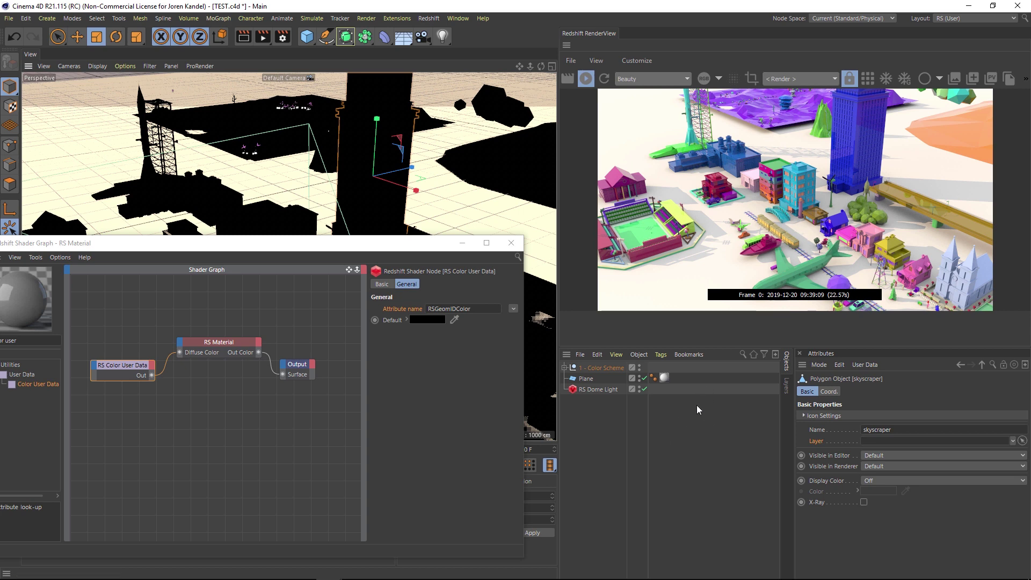
key(s)
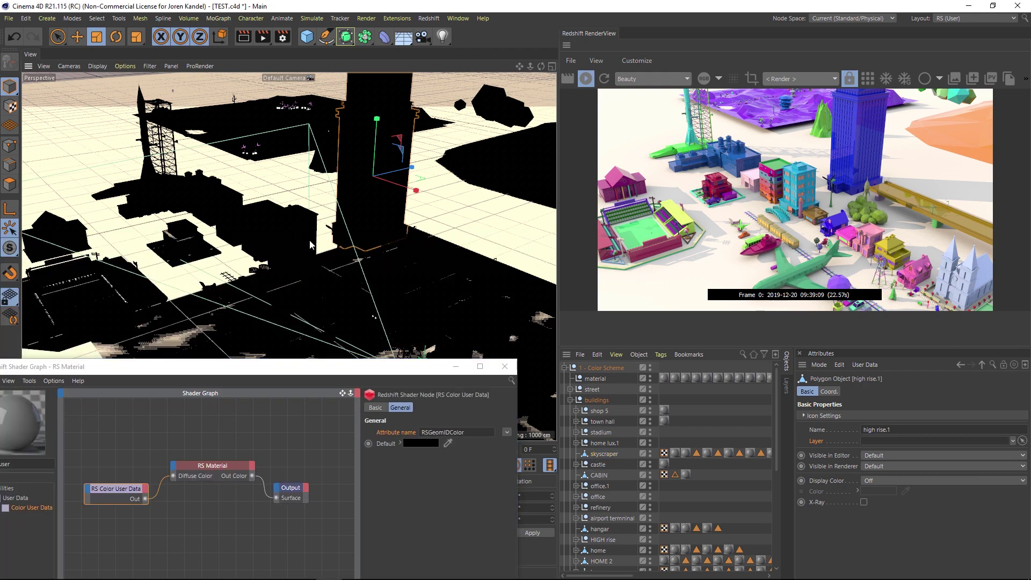
click(318, 263)
key(s)
scroll(773, 457, down, 3)
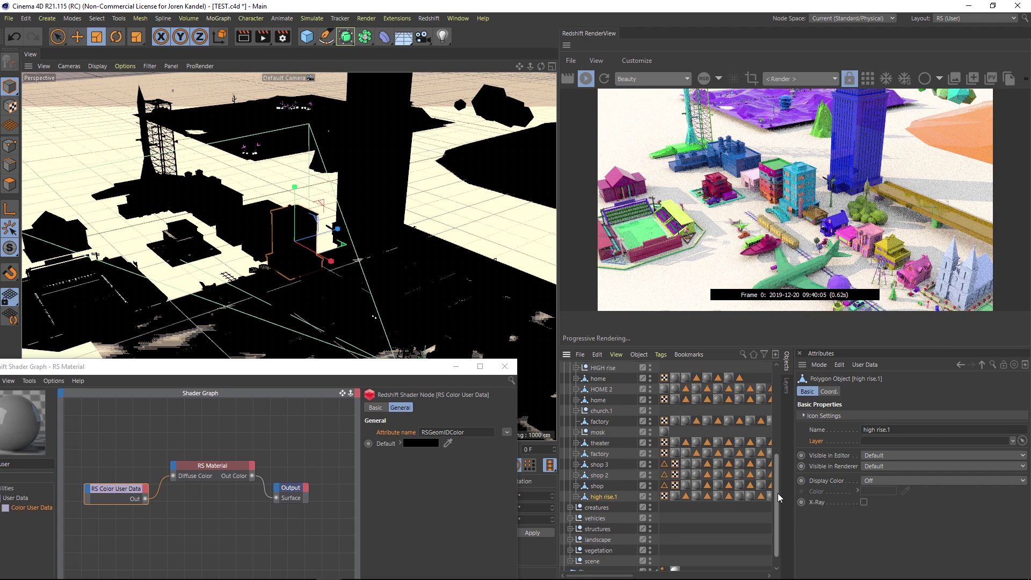
click(577, 493)
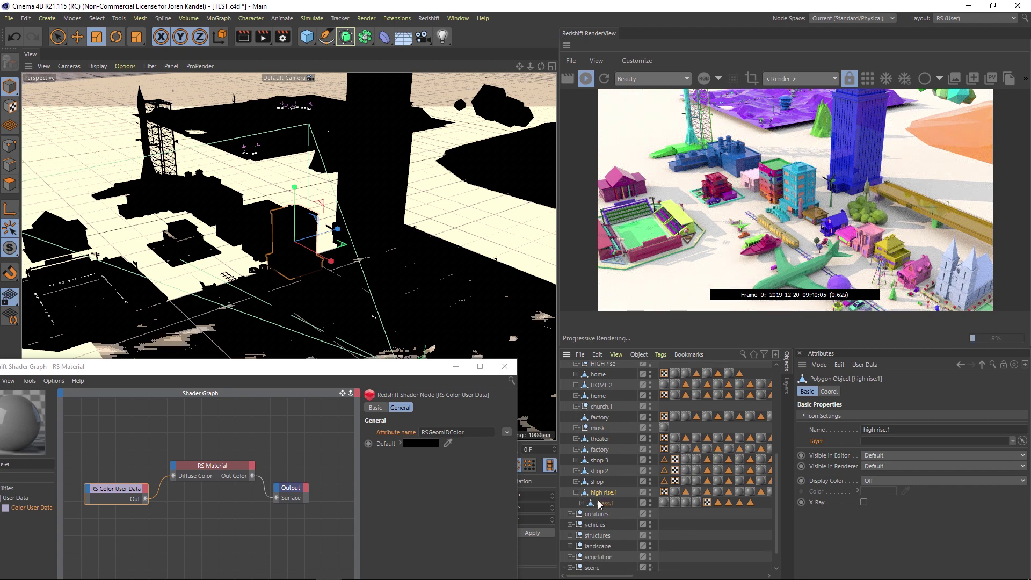
click(581, 503)
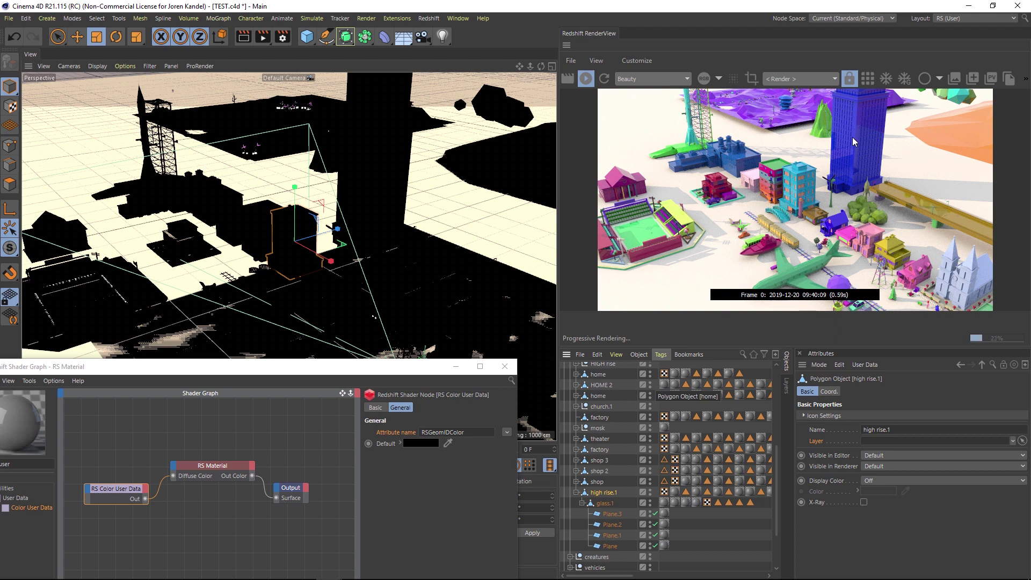
Step: Bring the shader graph fully back into view, search the nodes for "ramp" and add a Ramp node above Color User Data
drag(338, 367, 403, 137)
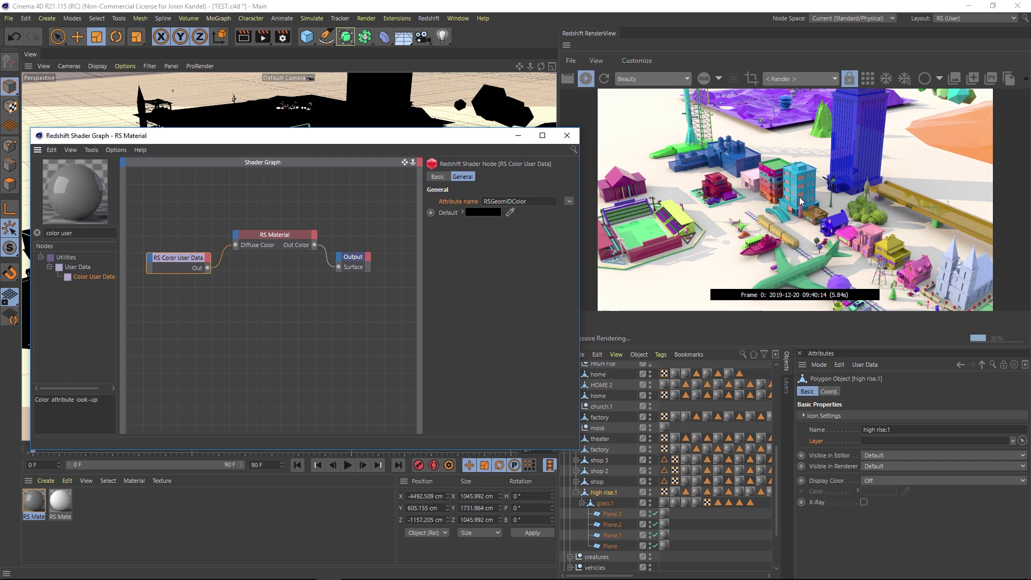
drag(91, 232, 22, 229)
text(ramp)
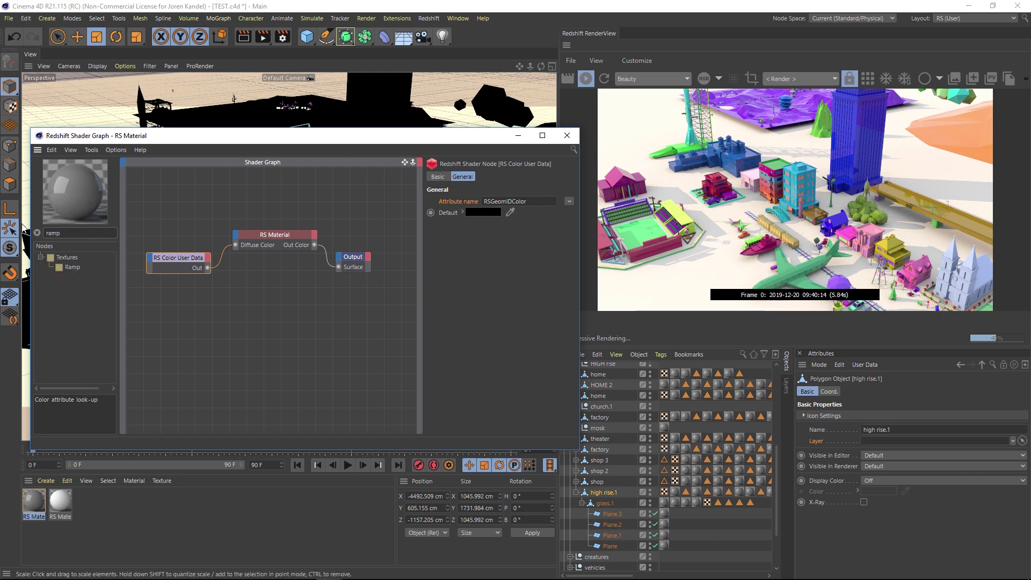
drag(72, 267, 202, 220)
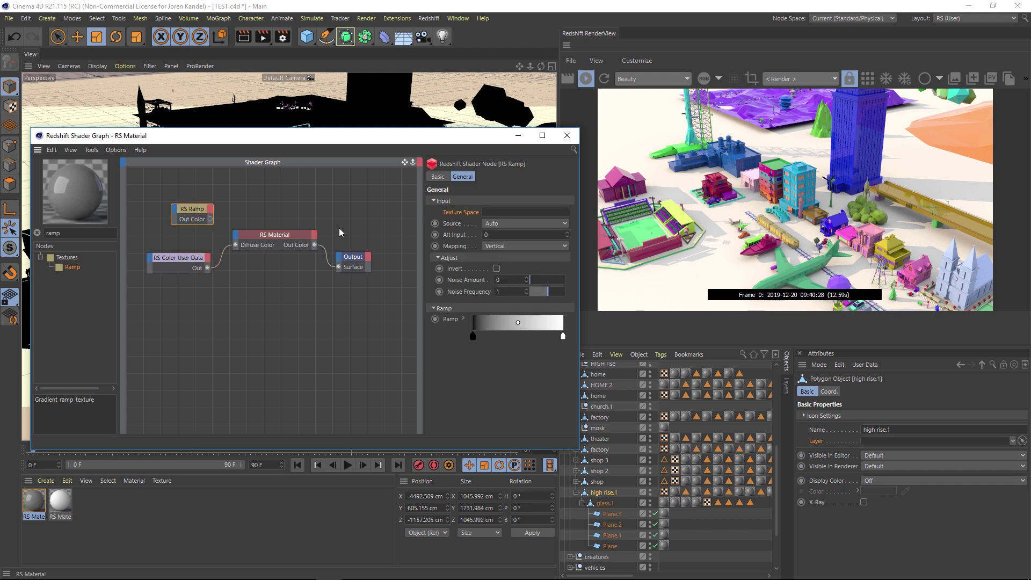
Step: Space out the Ramp and Color User Data nodes and connect the Color User Data output to the Ramp's Input
click(278, 286)
click(194, 206)
drag(188, 258, 172, 255)
drag(193, 211, 216, 210)
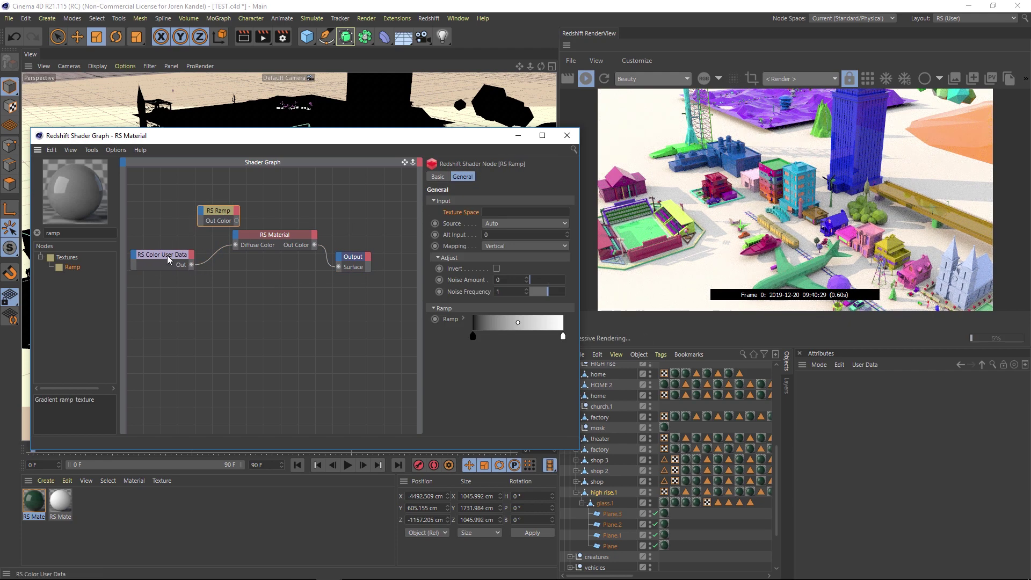
drag(167, 256, 157, 247)
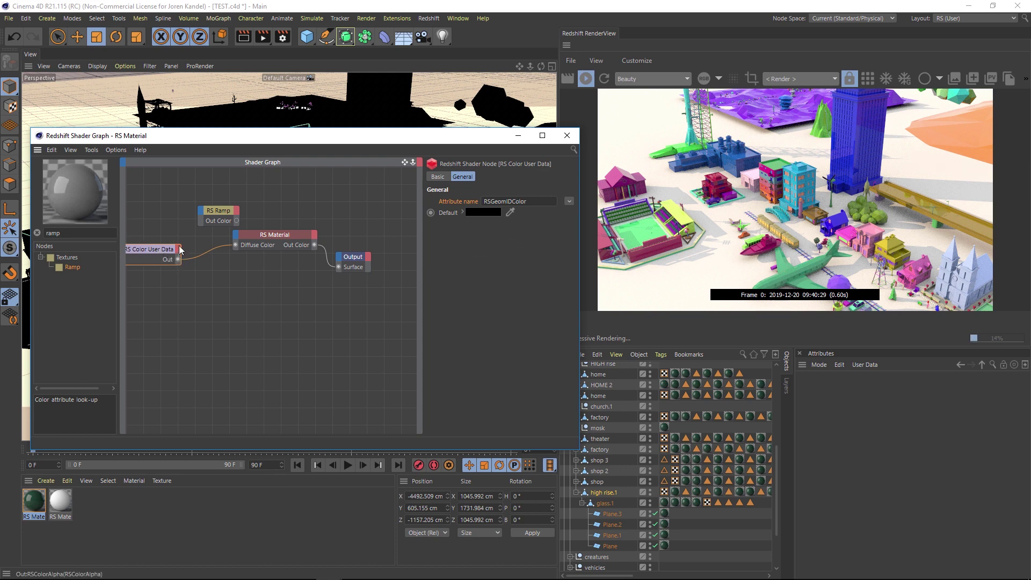
click(200, 211)
mouse_move(237, 215)
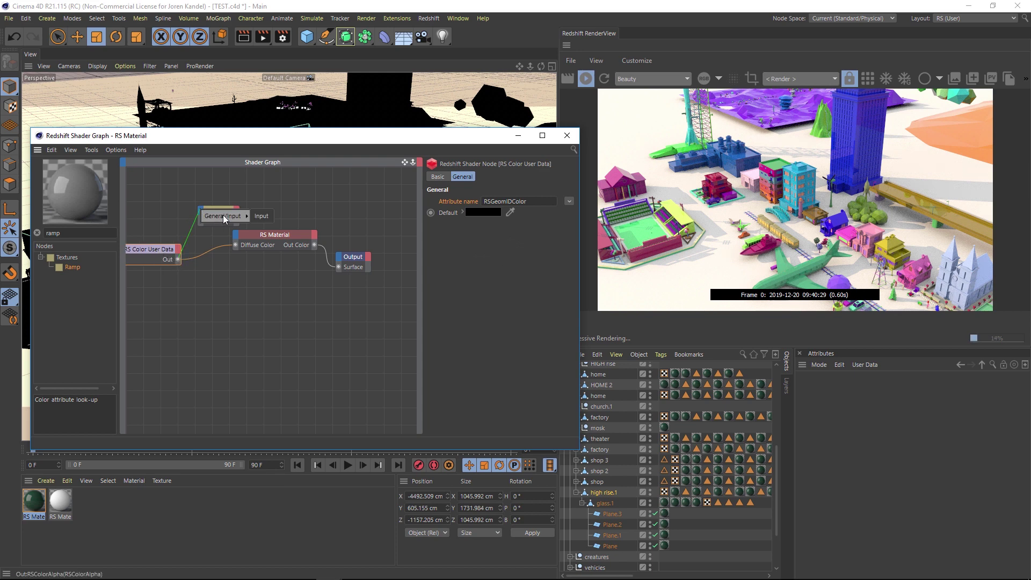
click(262, 216)
Step: Connect the Ramp's Out Color to the RS Material's Diffuse Color and tidy the node layout
drag(226, 211, 234, 244)
drag(154, 251, 152, 251)
drag(204, 214, 215, 218)
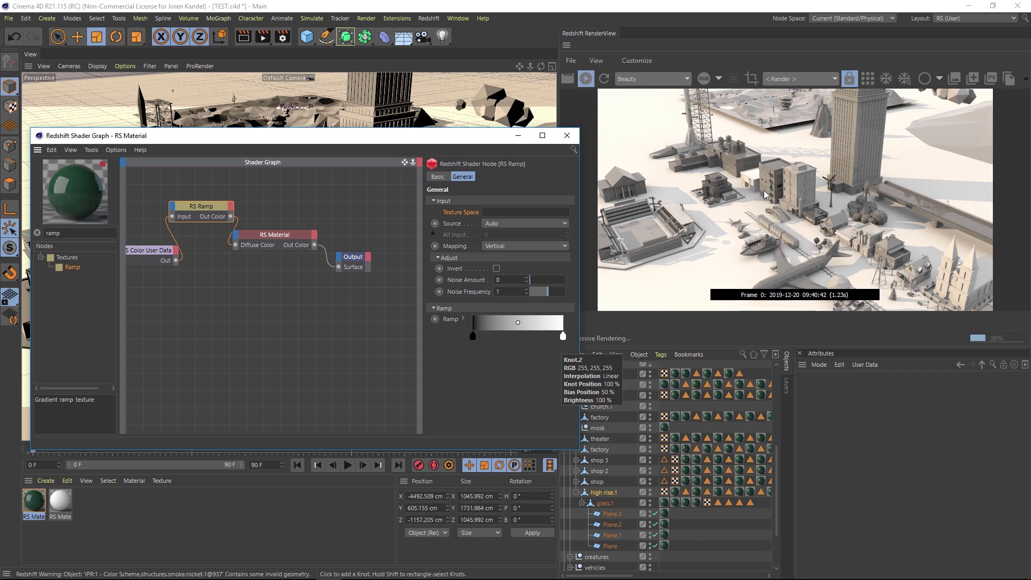
Step: Expand the Ramp node's gradient settings and load the saved Tutorial preset into the gradient
click(492, 335)
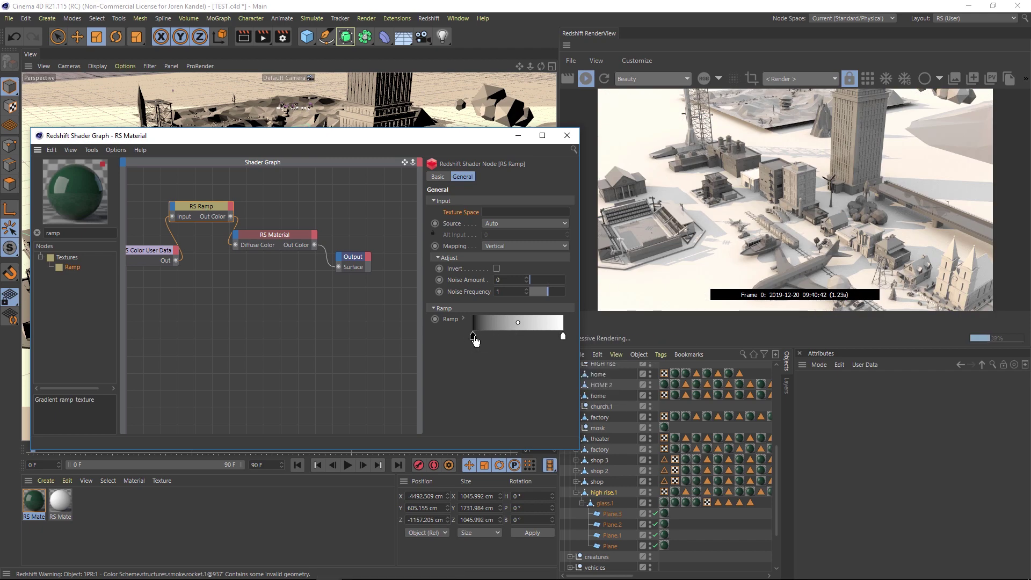
key(Delete)
click(463, 319)
scroll(572, 322, down, 1)
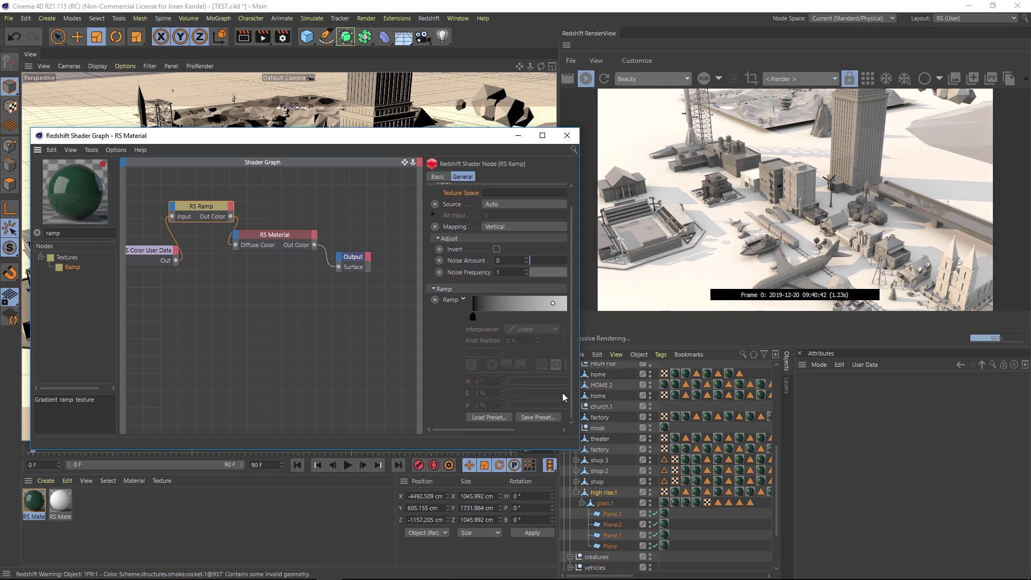
click(488, 417)
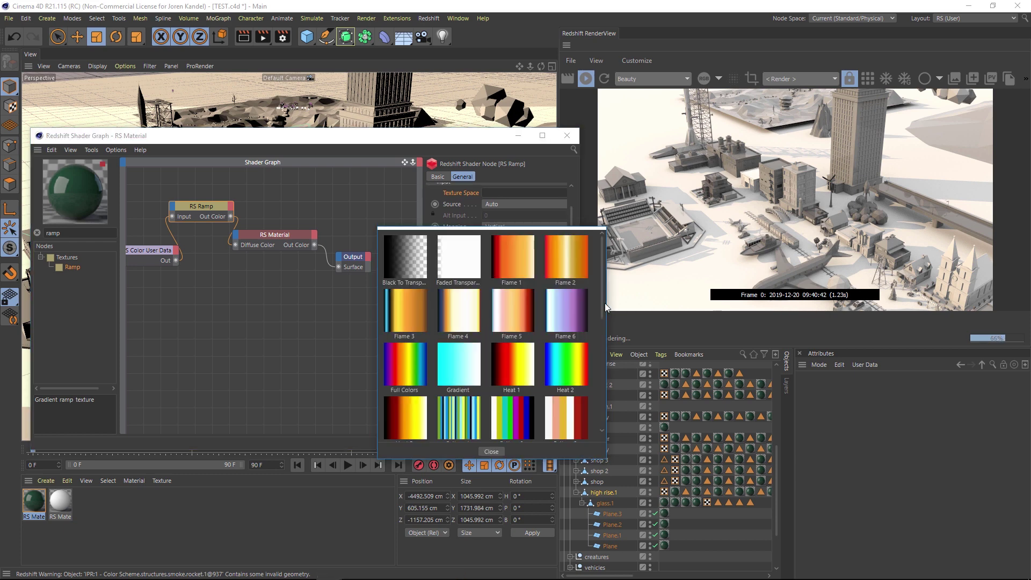
scroll(536, 349, down, 5)
click(404, 416)
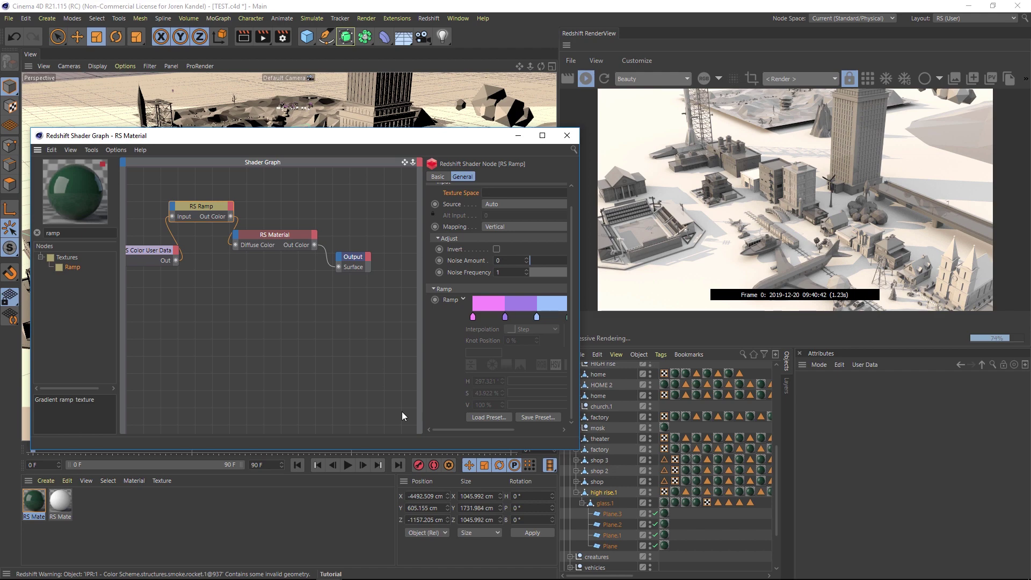